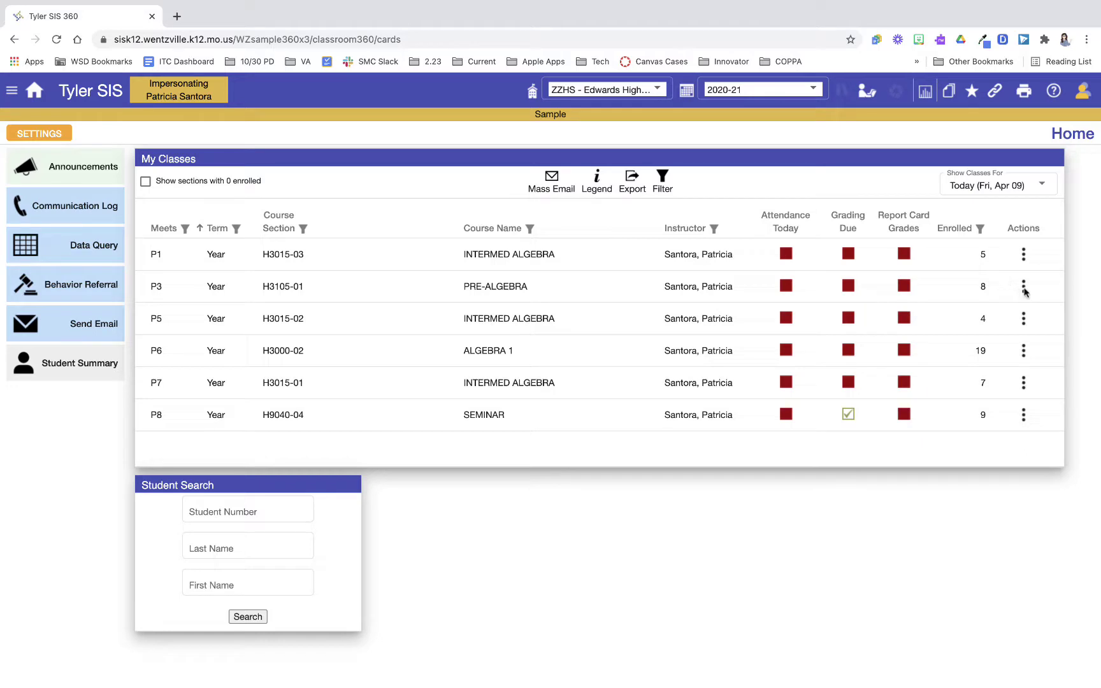
# - Go to Seating Charts through the PRE-ALGEBRA P3 row's Actions menu
pyautogui.click(1024, 288)
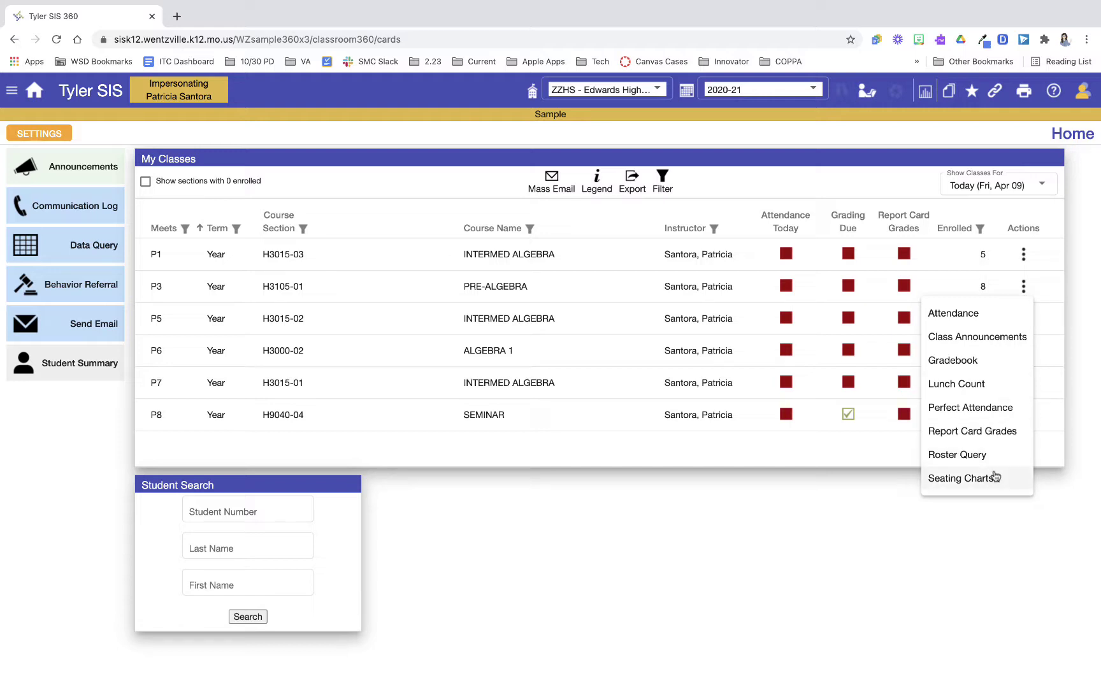
pyautogui.click(807, 515)
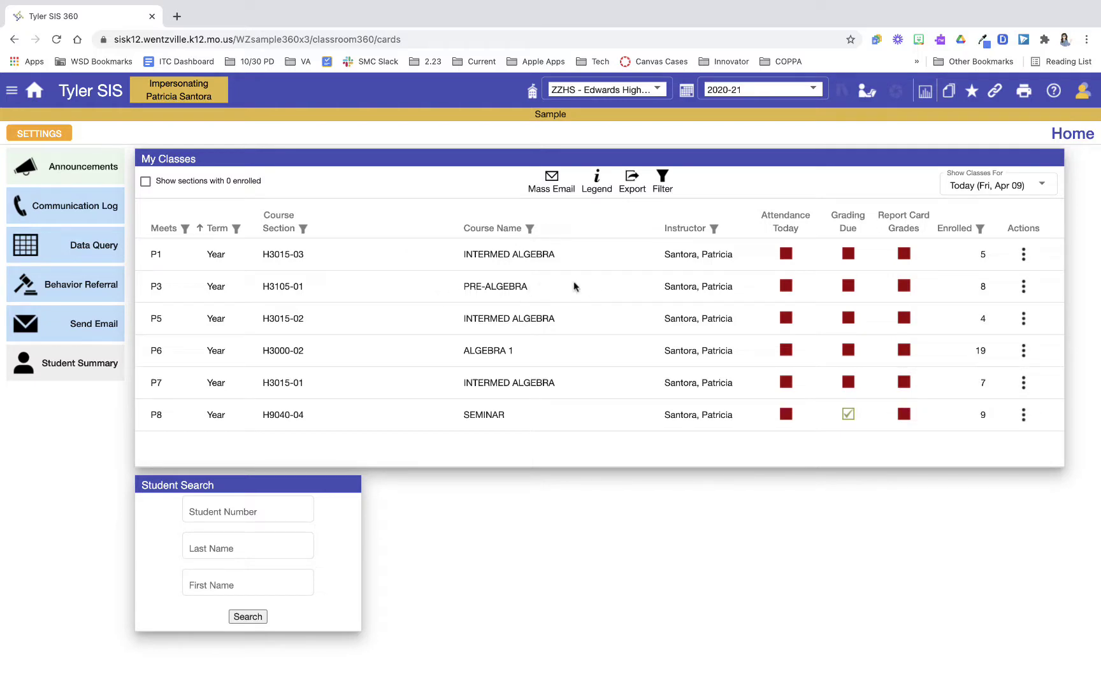
pyautogui.click(1023, 286)
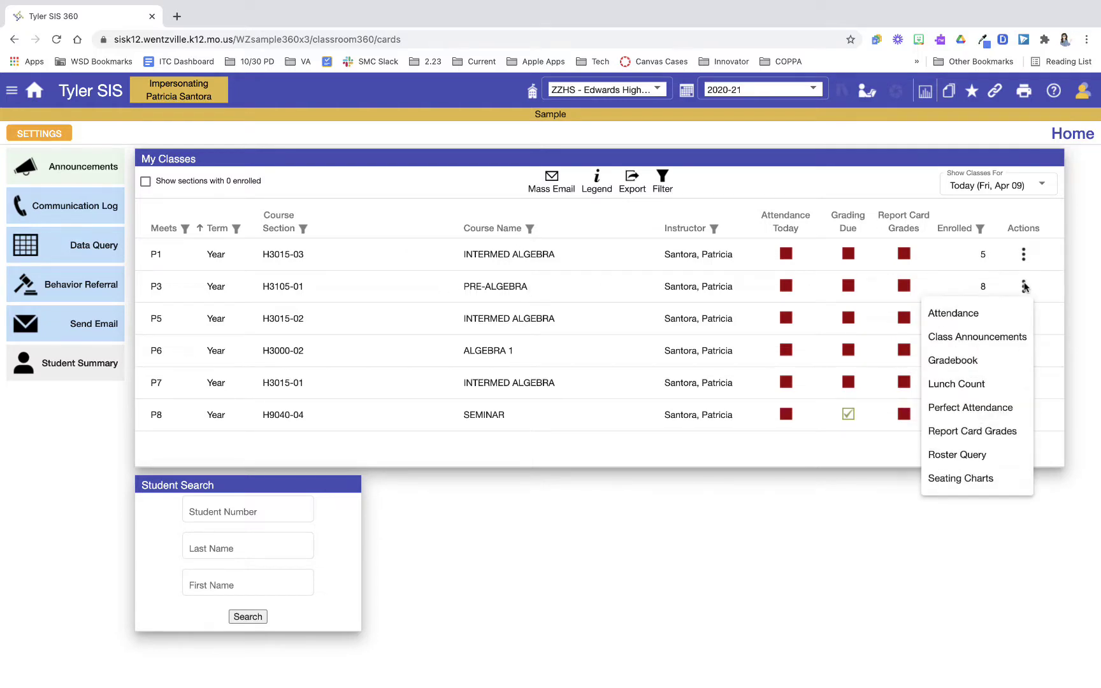
pyautogui.click(986, 487)
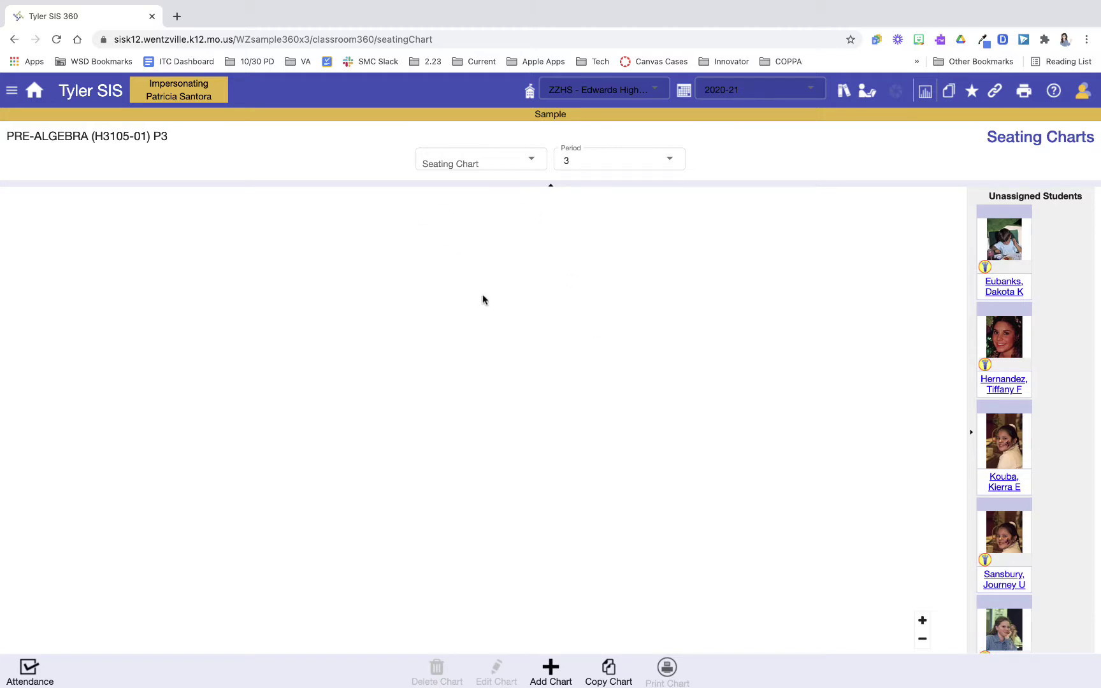
# - Add a new chart and try placing a single Student Seat on its grid
pyautogui.click(547, 668)
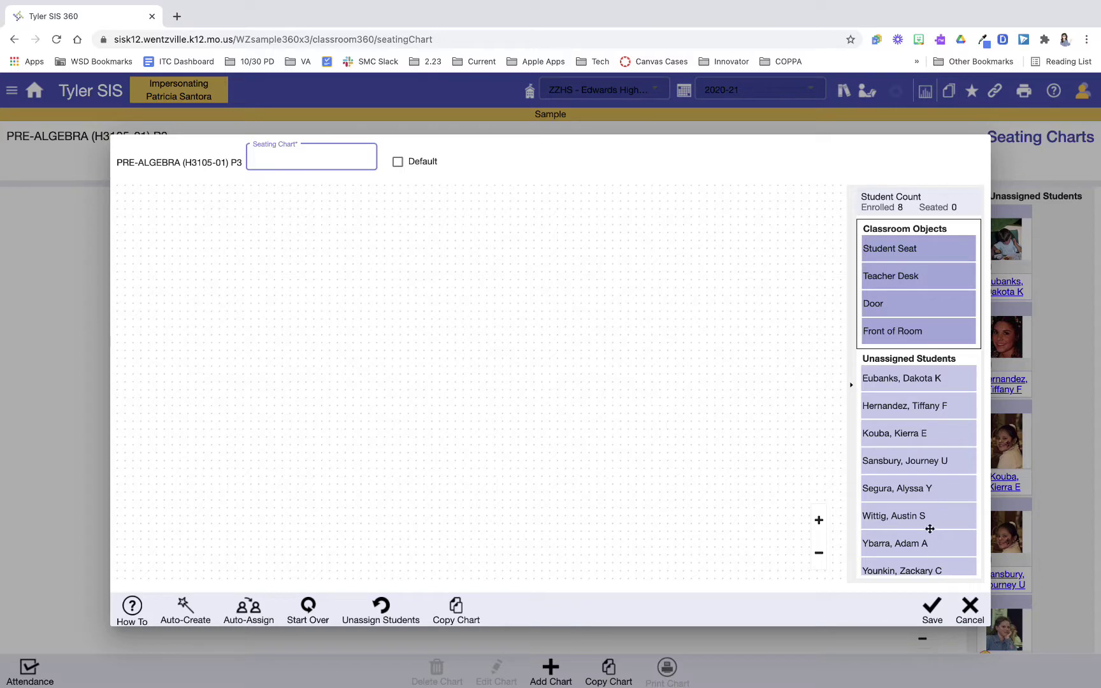
pyautogui.scroll(-1, 929, 528)
pyautogui.scroll(1, 929, 528)
pyautogui.moveTo(907, 250); pyautogui.dragTo(530, 330)
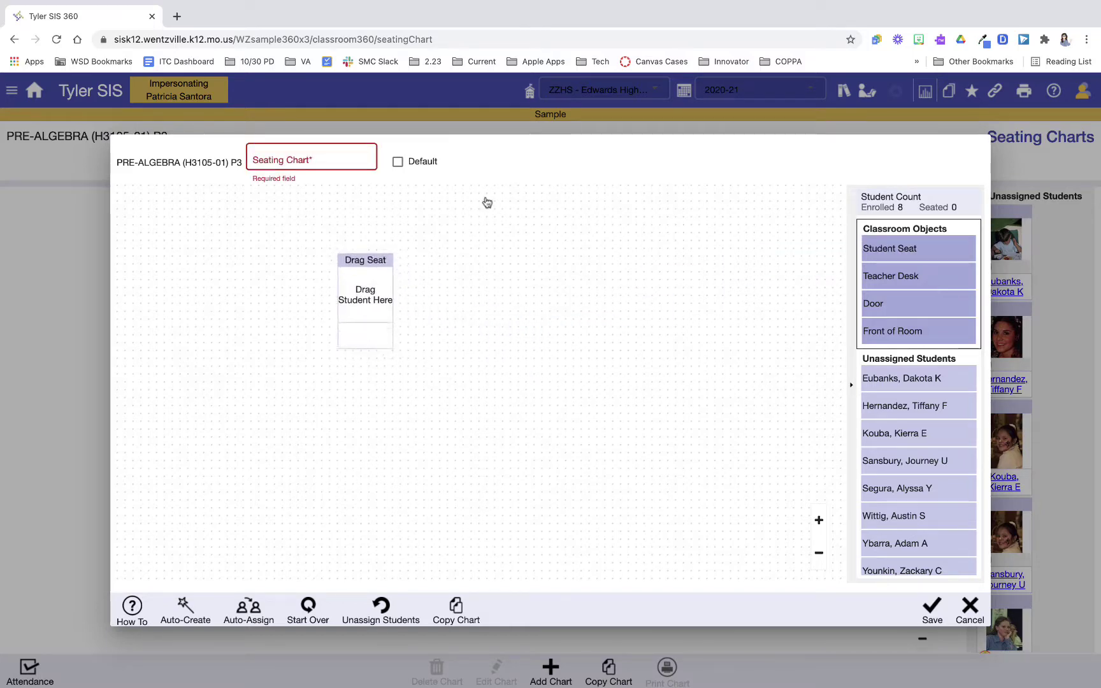
pyautogui.moveTo(486, 202); pyautogui.dragTo(910, 379)
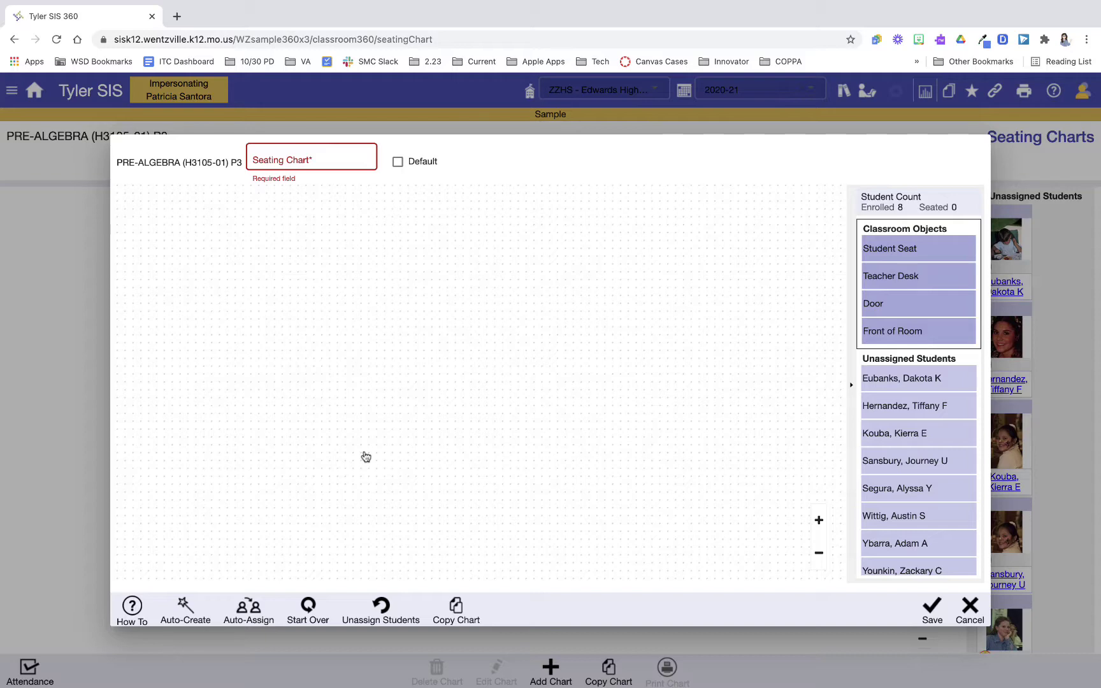
# - Auto-create a 5 by 5 grid of student seats, 5 rows and 5 columns
pyautogui.click(184, 611)
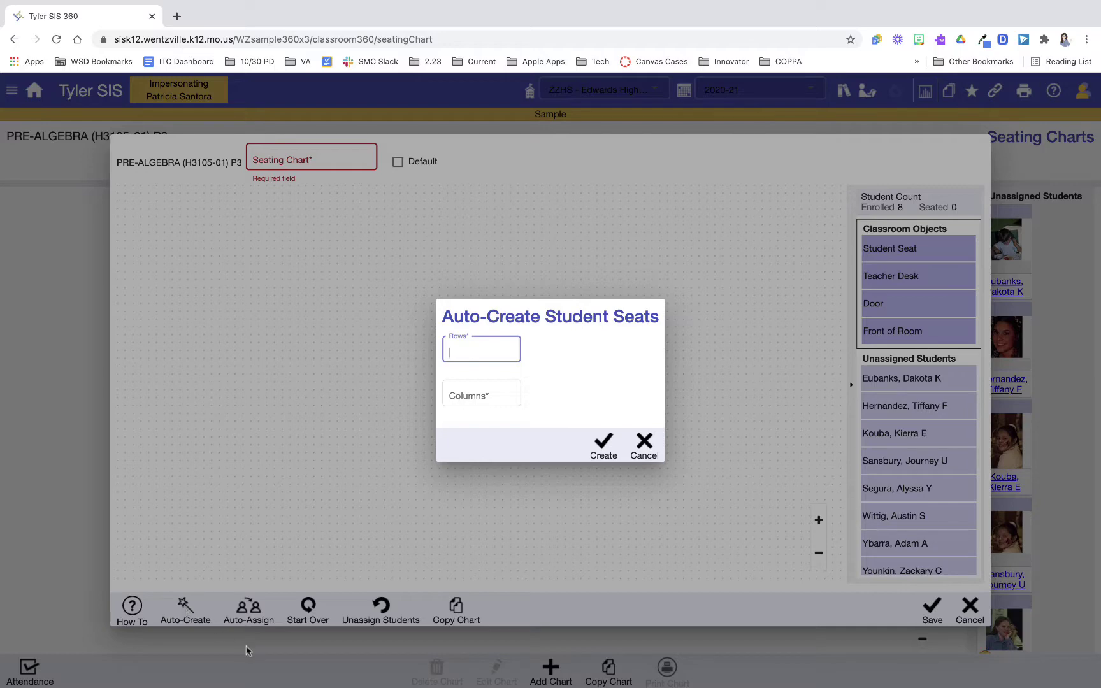
pyautogui.write('5')
pyautogui.click(487, 390)
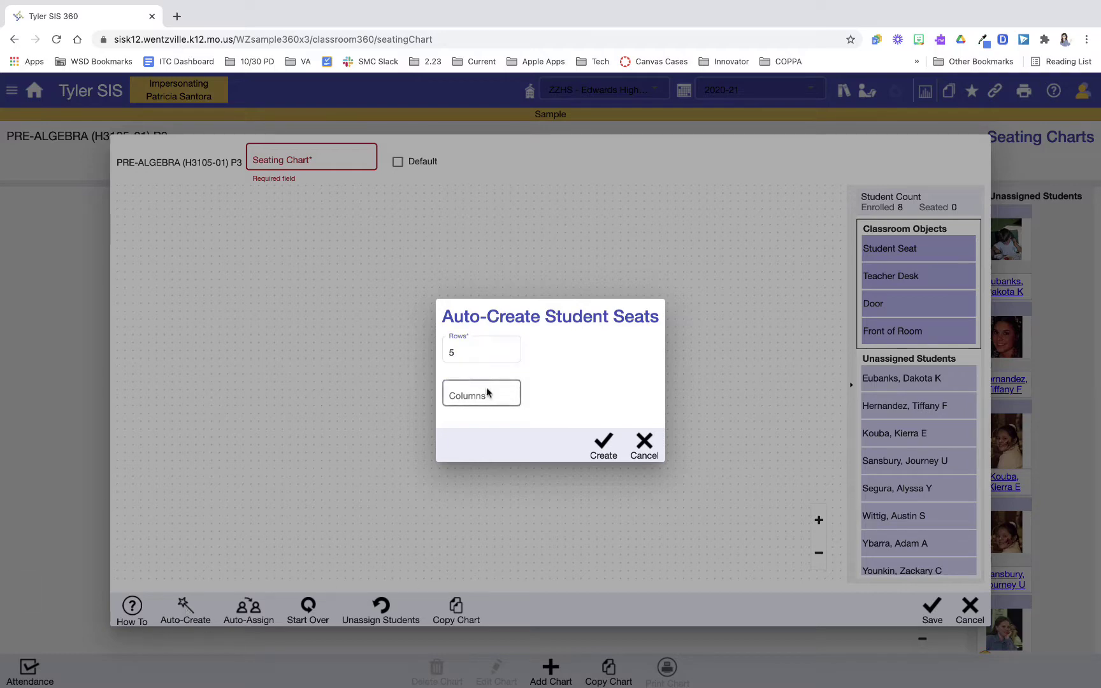
pyautogui.write('5')
pyautogui.click(560, 382)
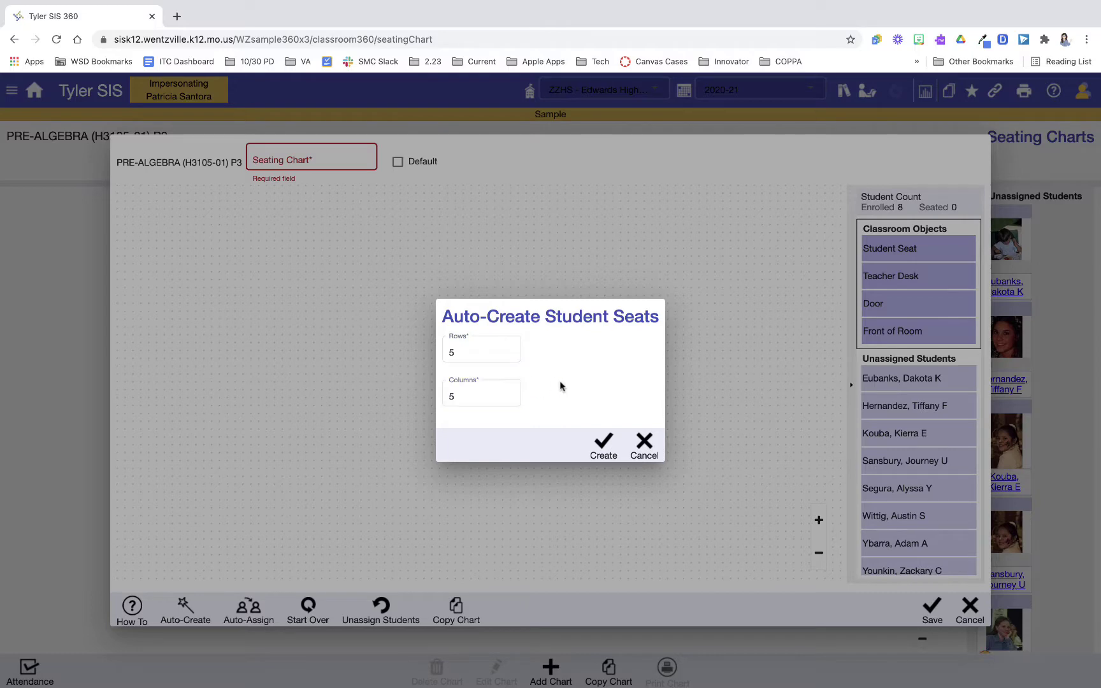
pyautogui.click(599, 448)
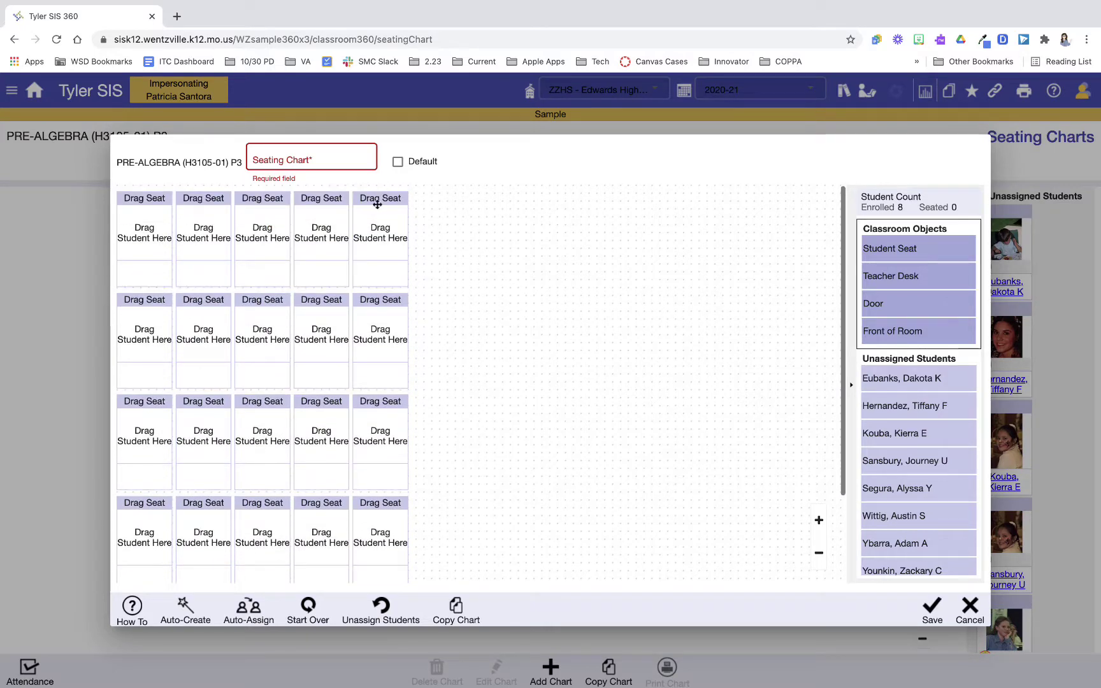
# - Drag several grid seats out into a right-hand group and the middle of the room
pyautogui.moveTo(377, 203); pyautogui.dragTo(711, 266)
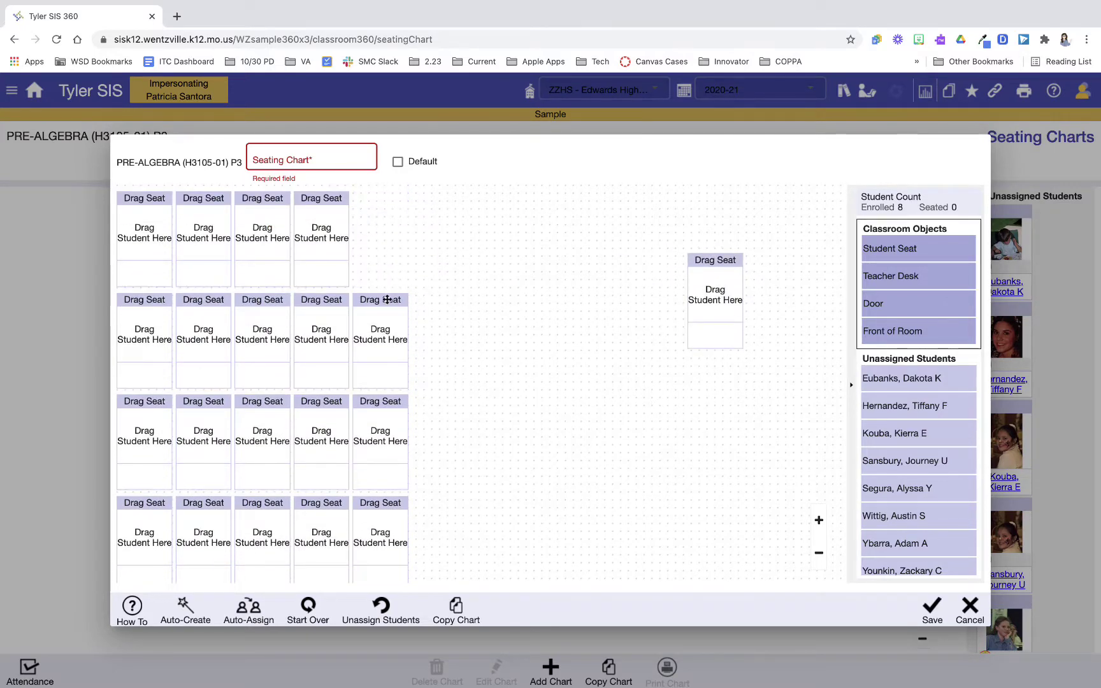
pyautogui.moveTo(387, 299); pyautogui.dragTo(643, 296)
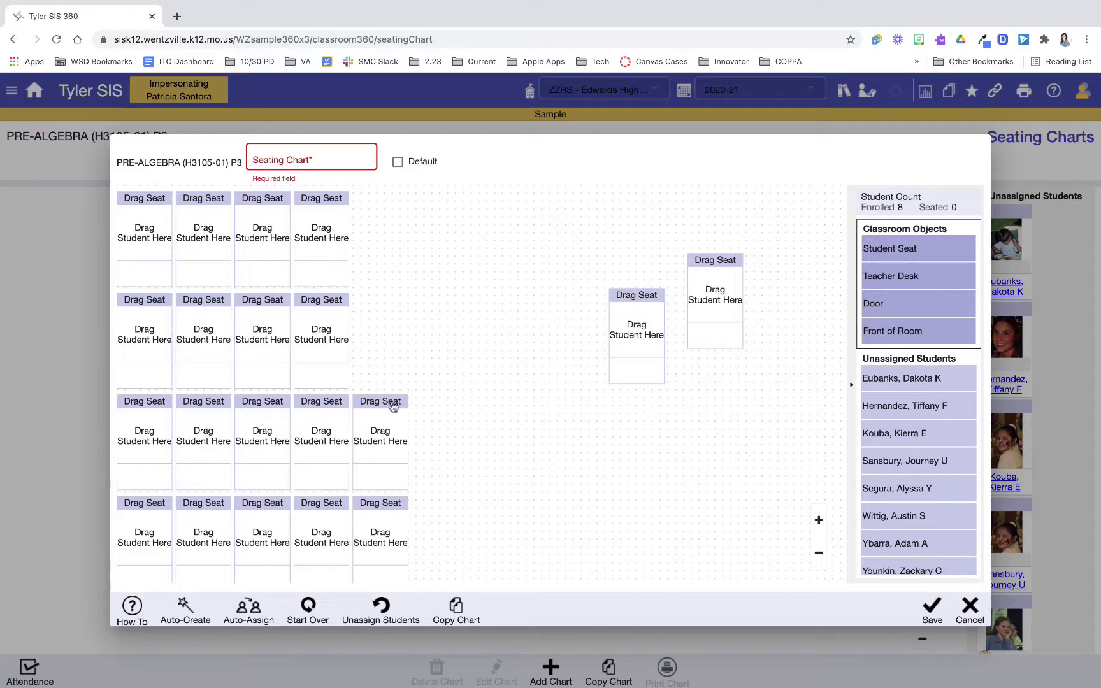
pyautogui.moveTo(393, 406); pyautogui.dragTo(728, 380)
pyautogui.moveTo(373, 509); pyautogui.dragTo(391, 502)
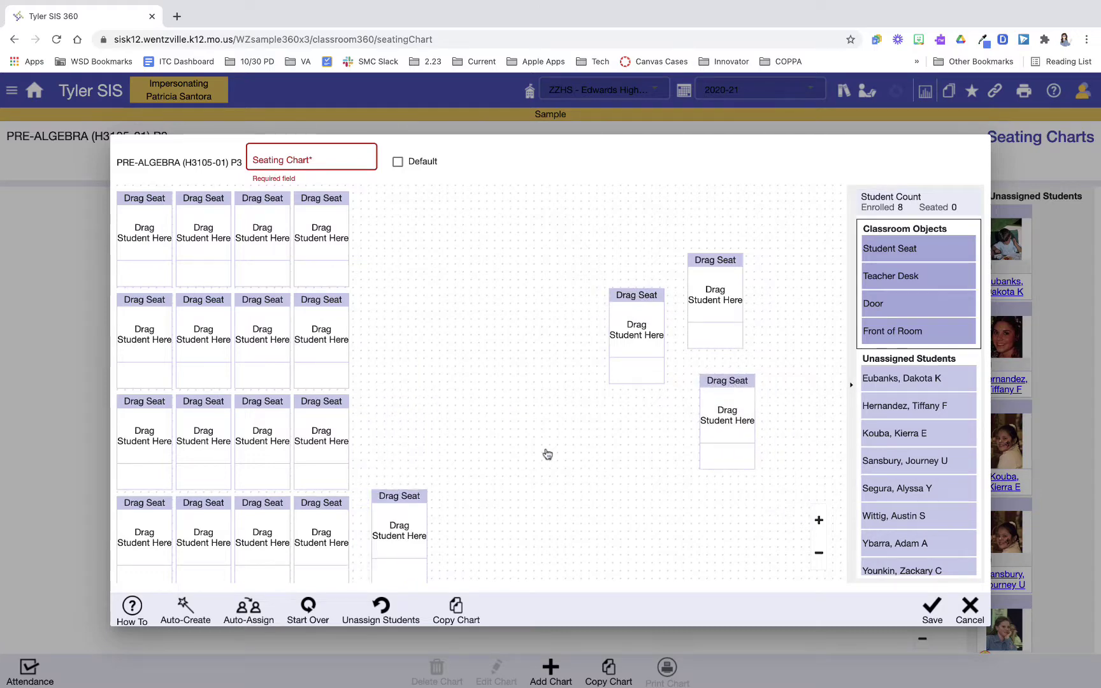
pyautogui.moveTo(547, 453); pyautogui.dragTo(644, 408)
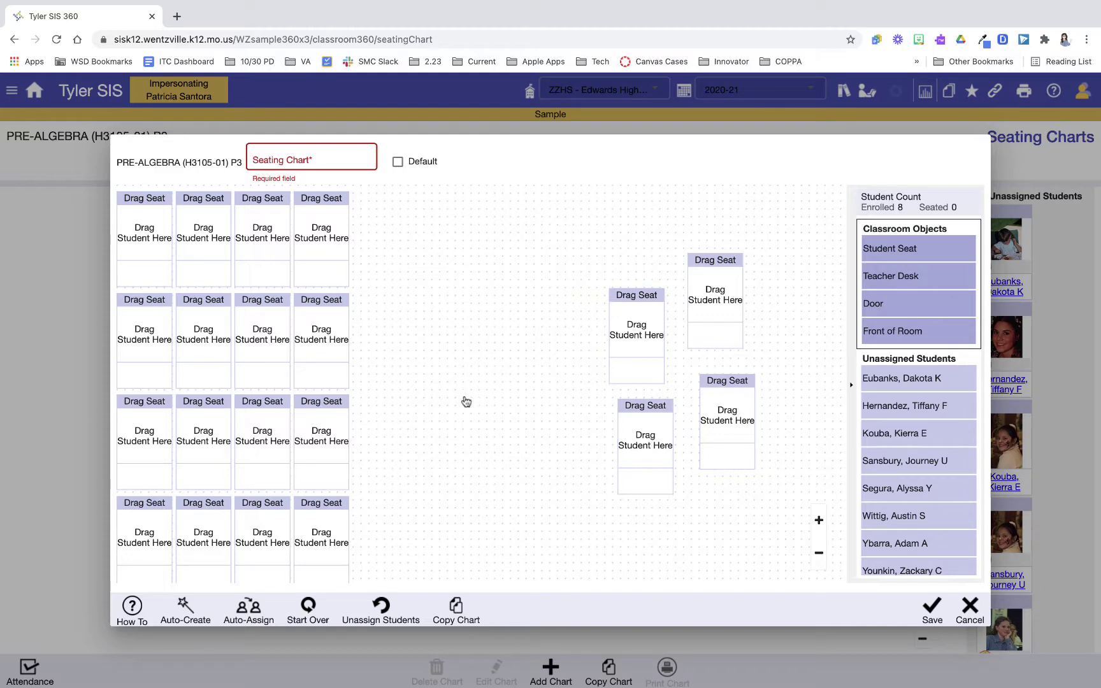
pyautogui.moveTo(322, 304); pyautogui.dragTo(466, 341)
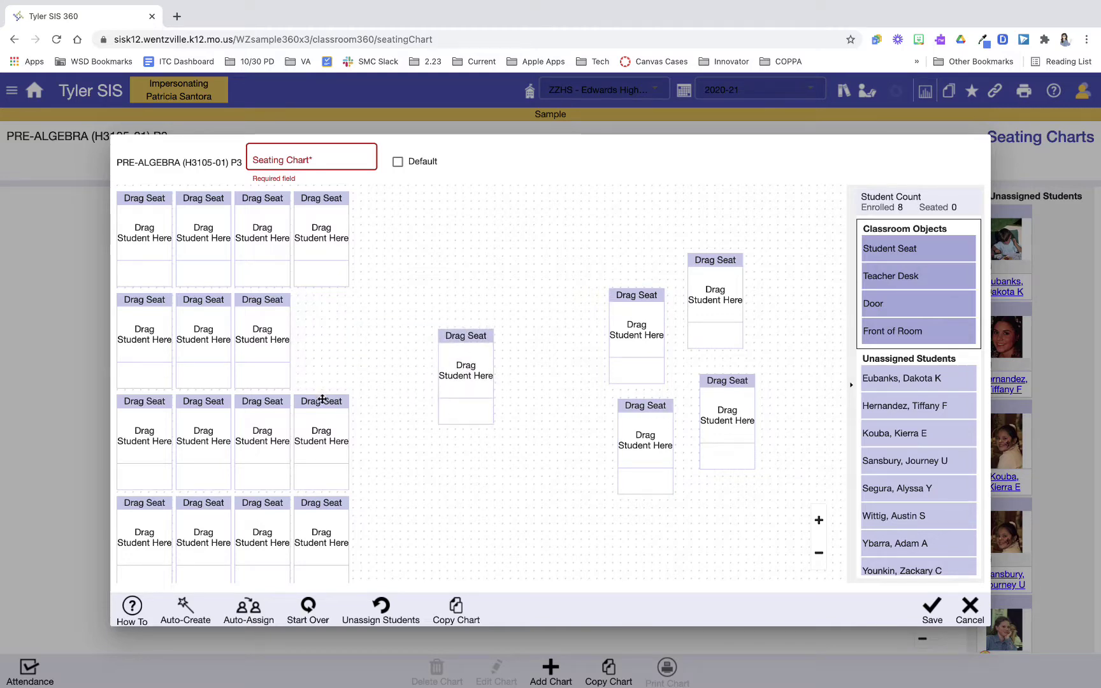
pyautogui.moveTo(322, 399); pyautogui.dragTo(467, 449)
pyautogui.moveTo(337, 262); pyautogui.dragTo(373, 386)
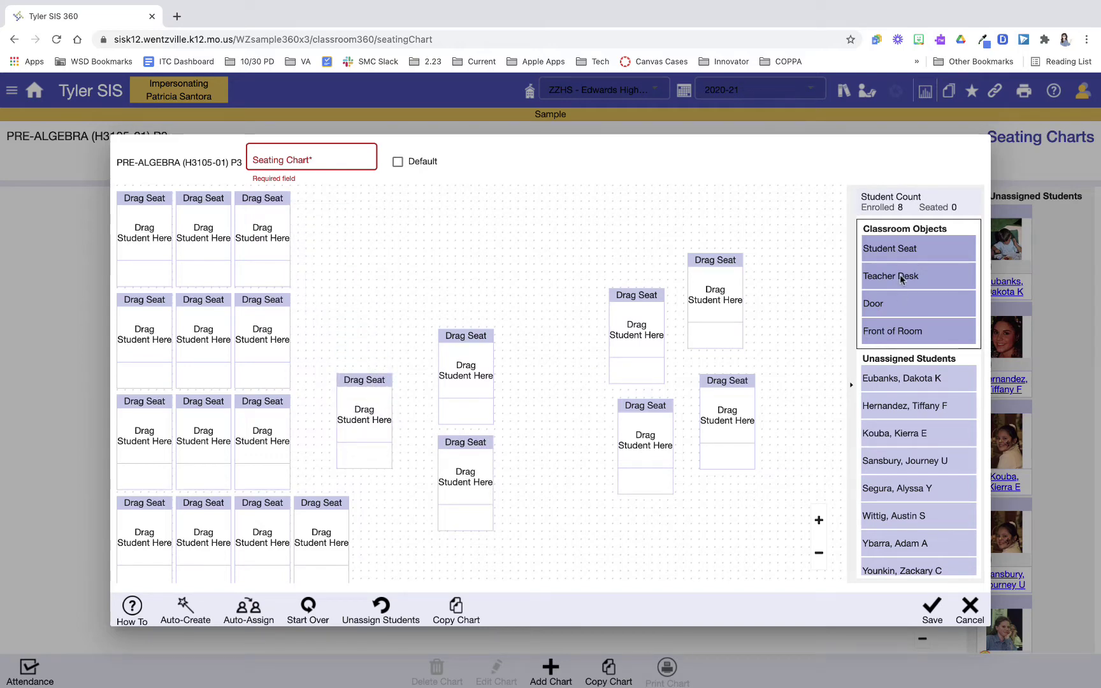
# - Add a Teacher Desk and rotate it to a diagonal angle
pyautogui.moveTo(900, 279); pyautogui.dragTo(432, 208)
pyautogui.doubleClick(432, 208)
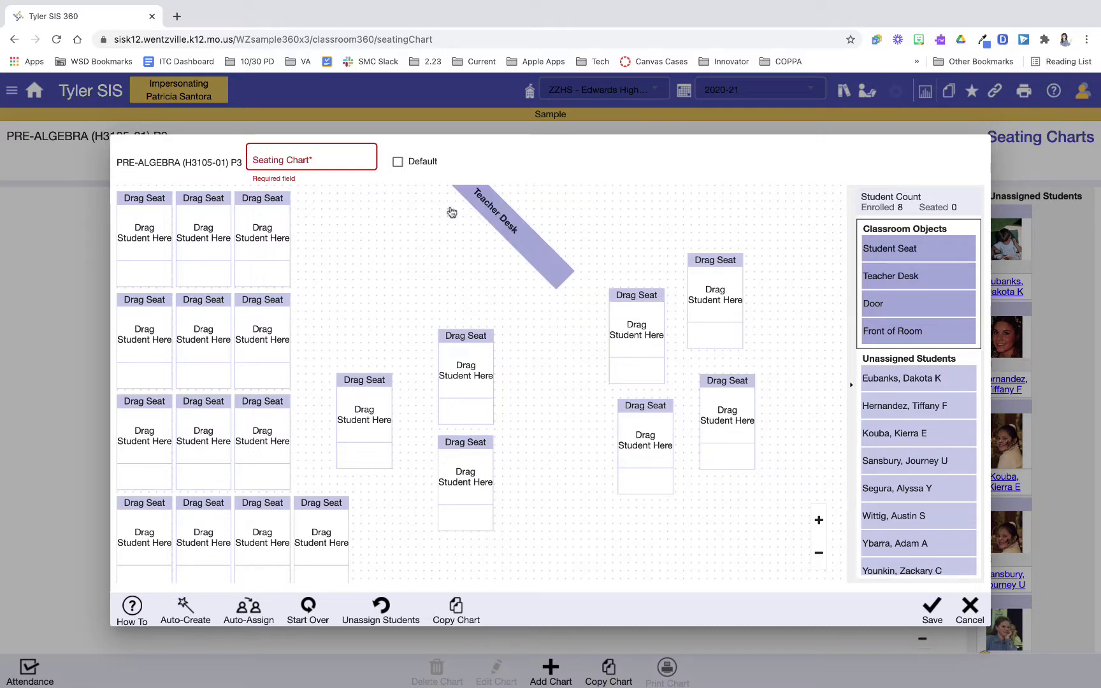
pyautogui.doubleClick(493, 212)
pyautogui.doubleClick(494, 213)
pyautogui.doubleClick(495, 215)
pyautogui.doubleClick(496, 218)
pyautogui.doubleClick(496, 218)
pyautogui.doubleClick(495, 216)
pyautogui.doubleClick(496, 216)
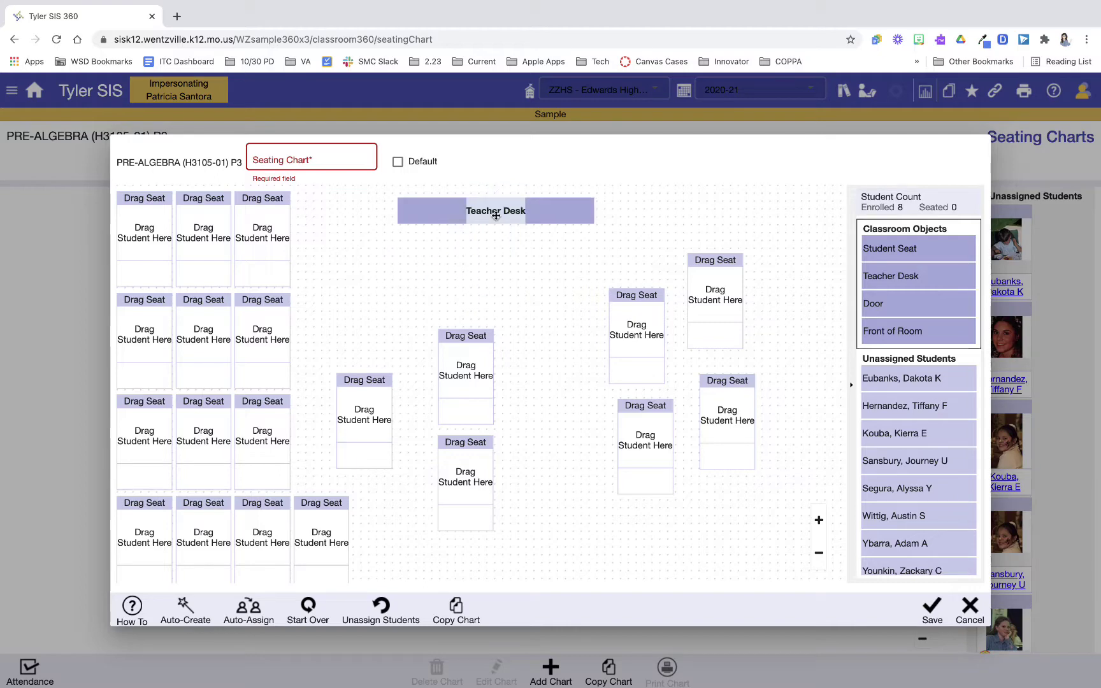
pyautogui.doubleClick(495, 215)
# - Move the diagonal teacher desk into the top-right corner
pyautogui.moveTo(496, 215); pyautogui.dragTo(765, 242)
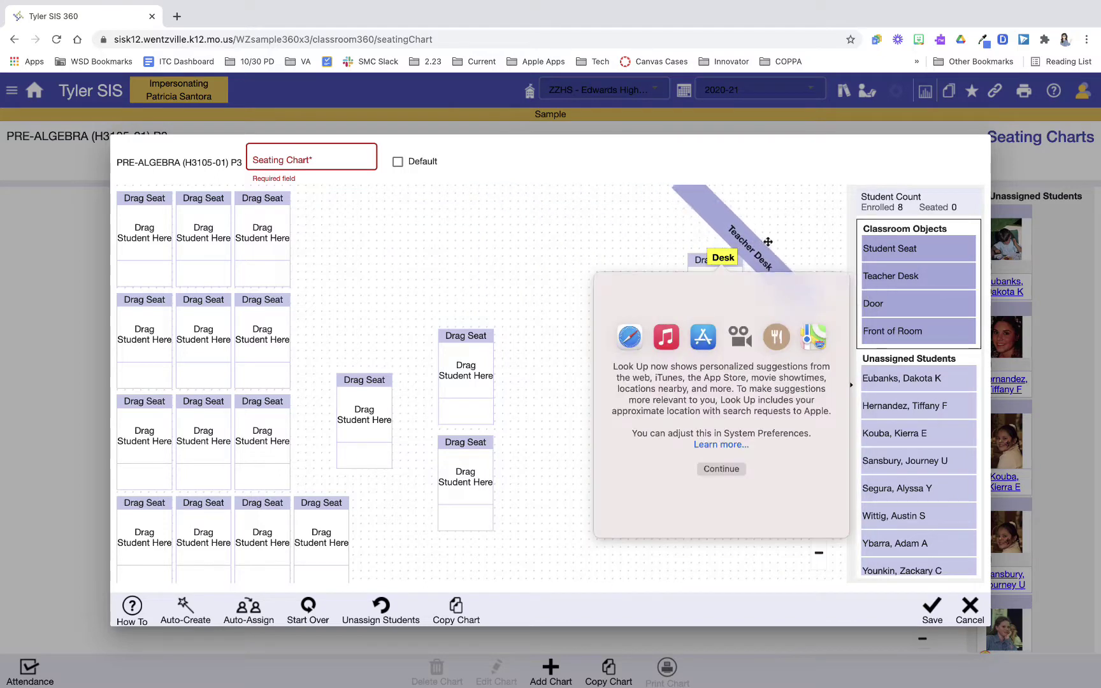
pyautogui.click(695, 229)
pyautogui.moveTo(695, 229); pyautogui.dragTo(737, 205)
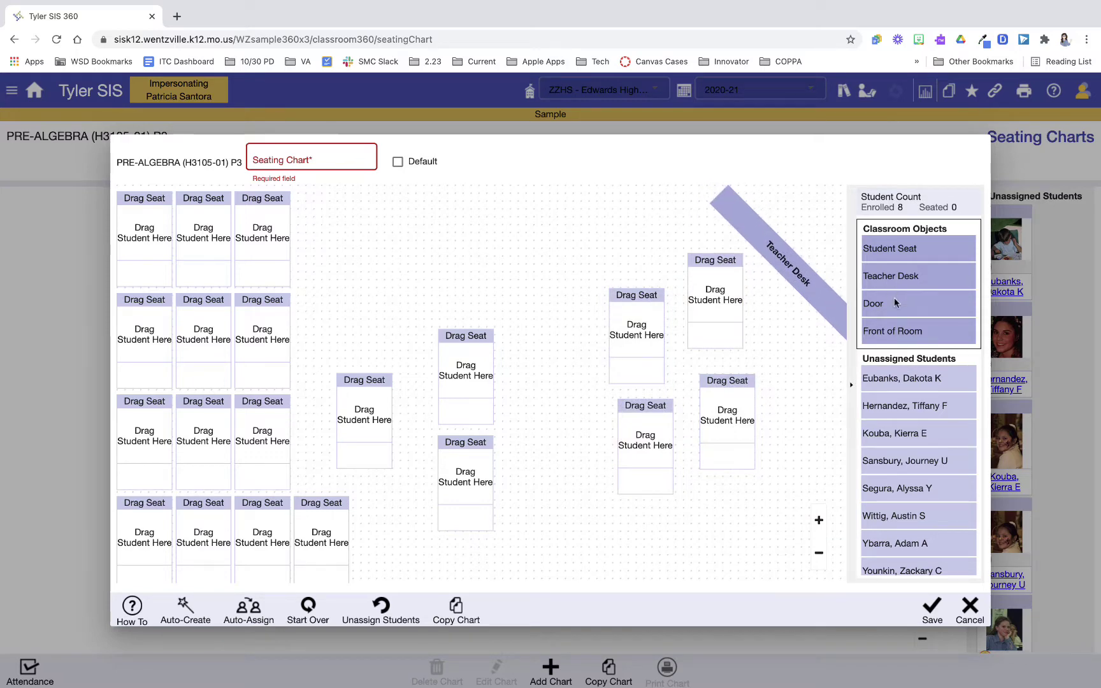
pyautogui.click(296, 156)
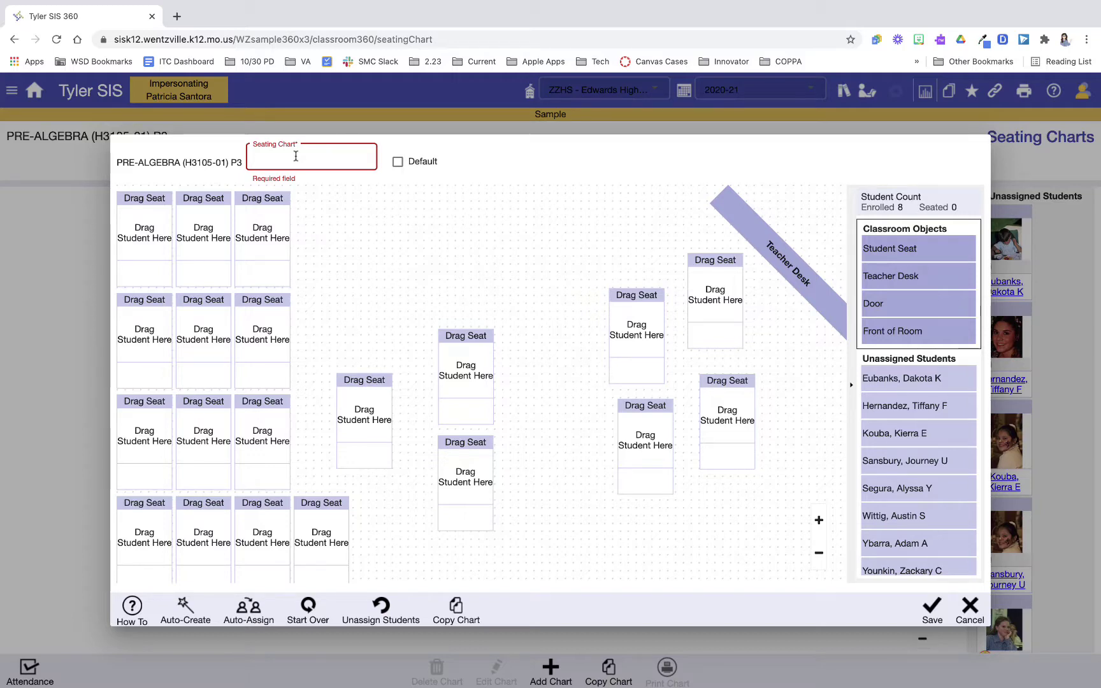
# - Enter 'Room 230' as the chart name and tick the Default checkbox
pyautogui.write('Roo')
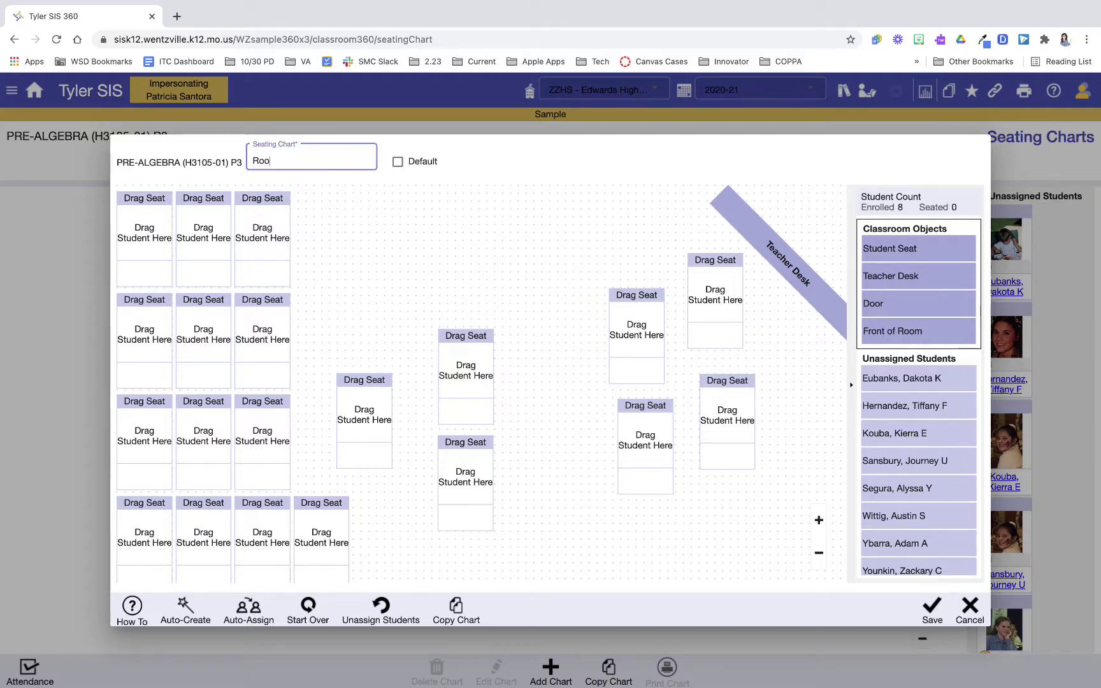
pyautogui.write('m 230')
pyautogui.click(393, 212)
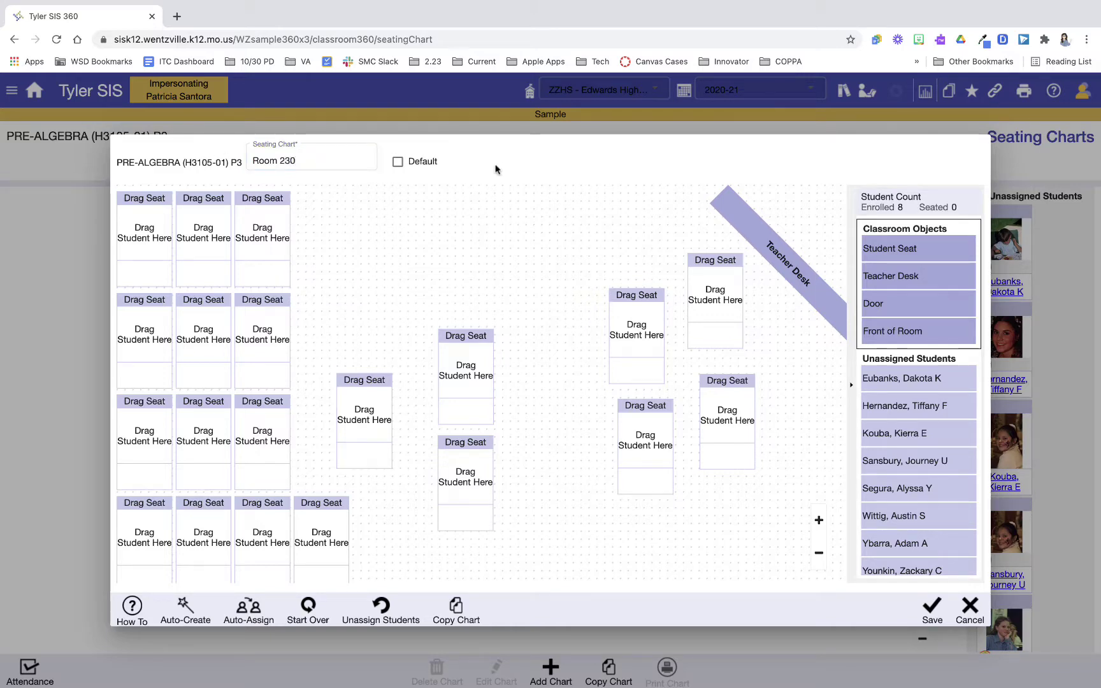
pyautogui.click(408, 164)
pyautogui.scroll(-2, 467, 363)
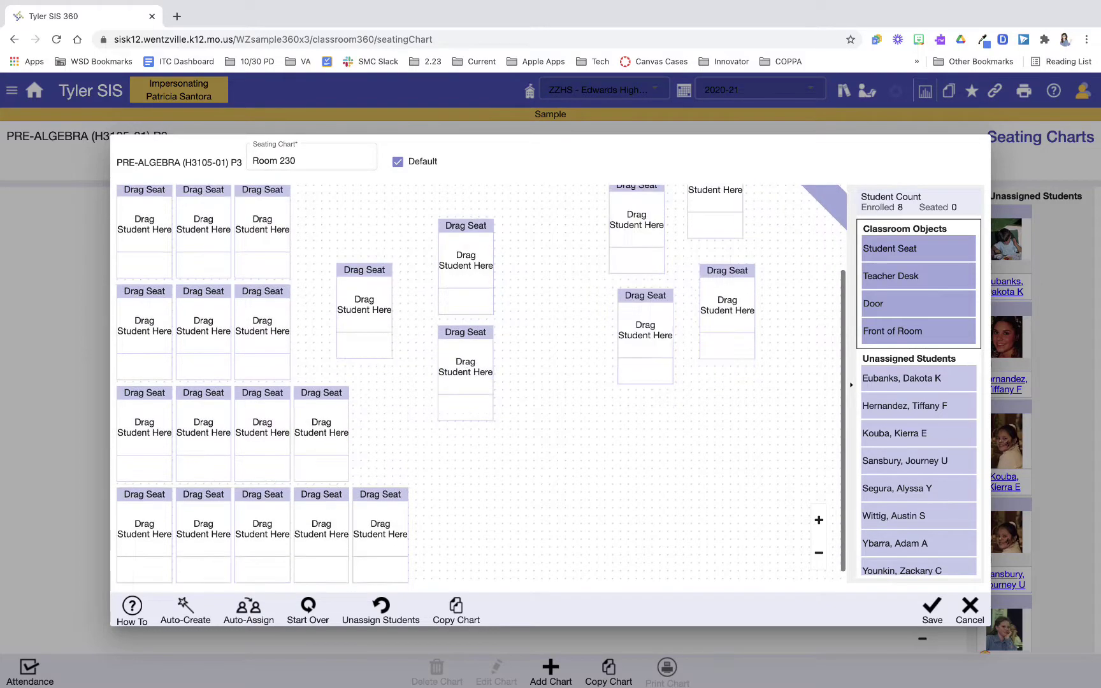
pyautogui.scroll(2, 467, 368)
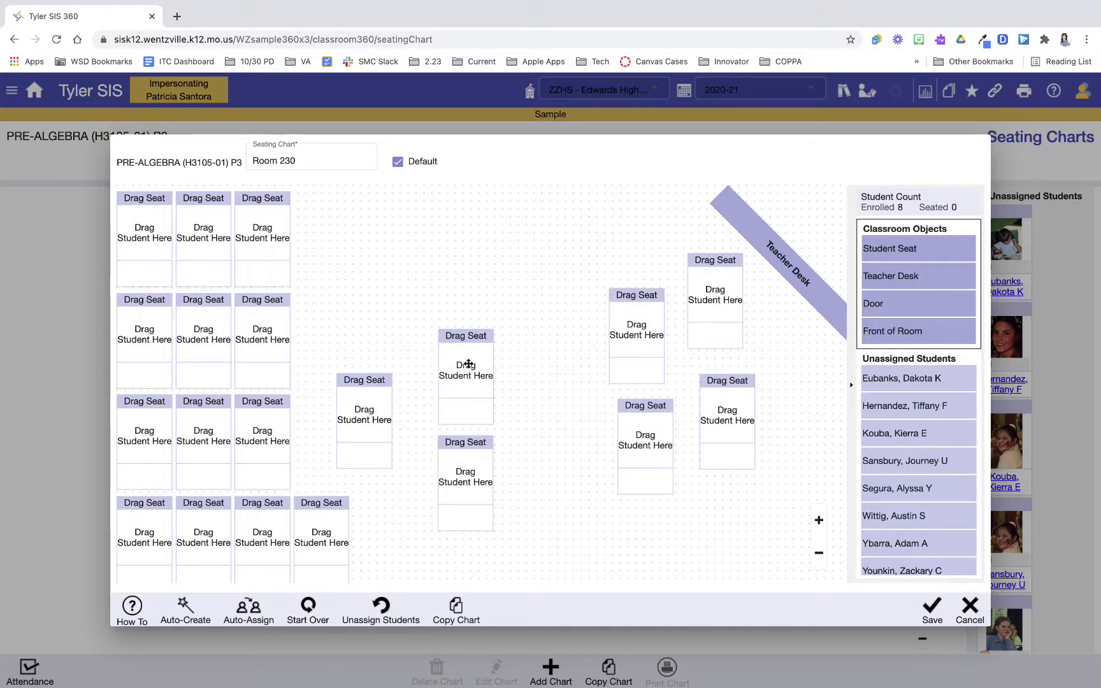
pyautogui.scroll(-1, 917, 401)
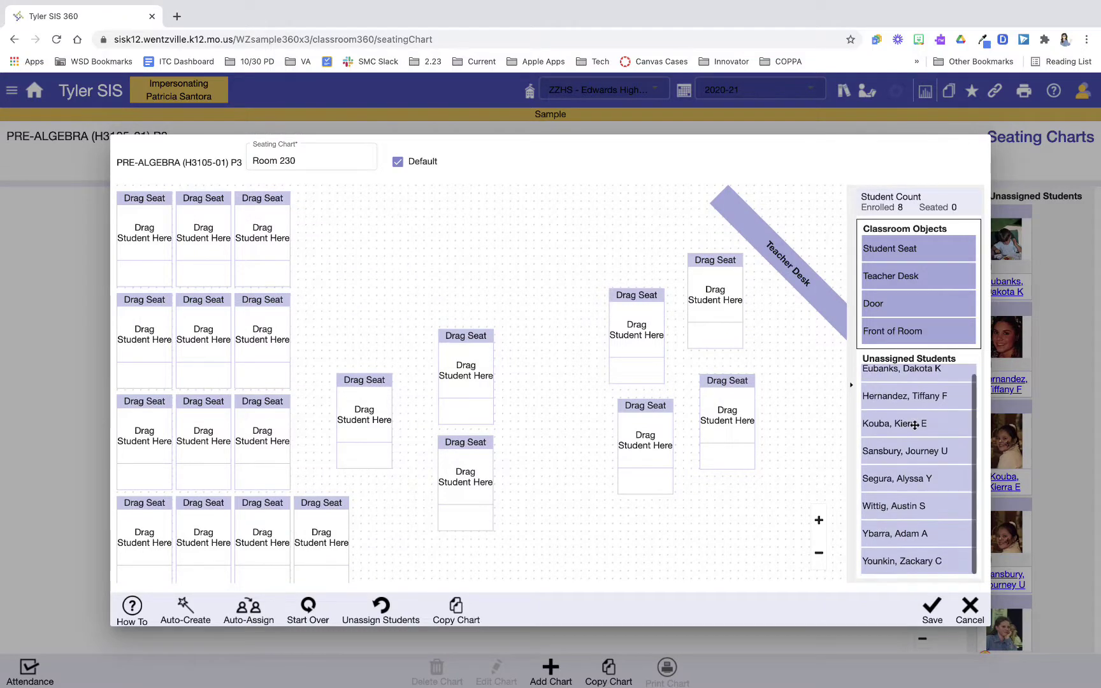
pyautogui.moveTo(914, 425); pyautogui.dragTo(725, 414)
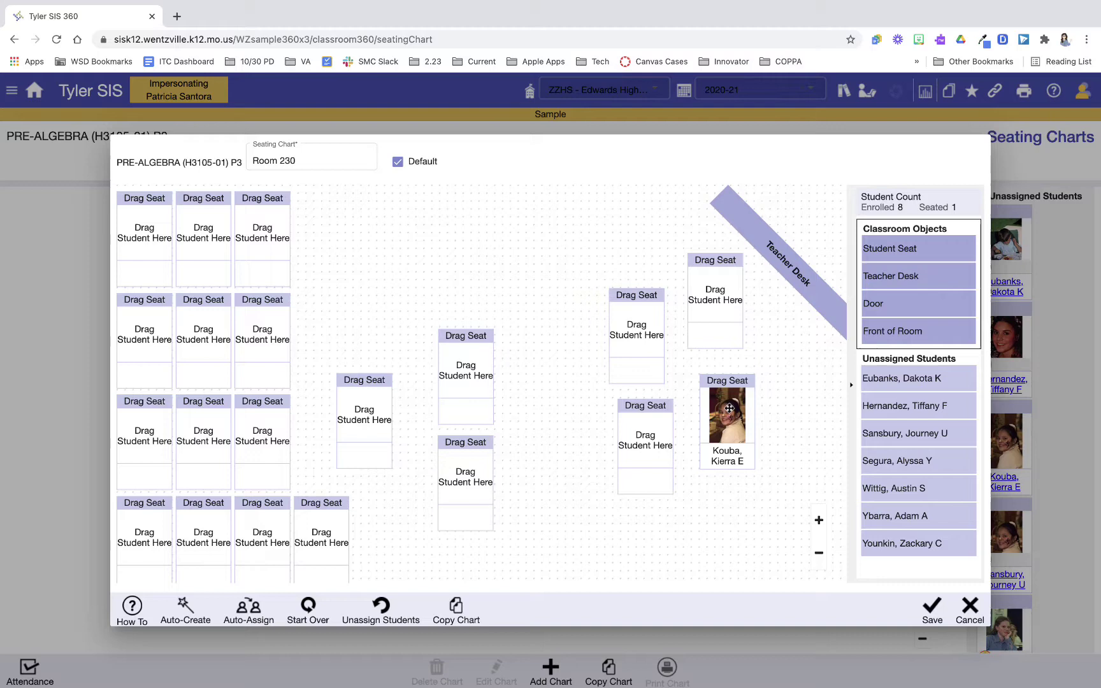
pyautogui.moveTo(728, 408); pyautogui.dragTo(901, 420)
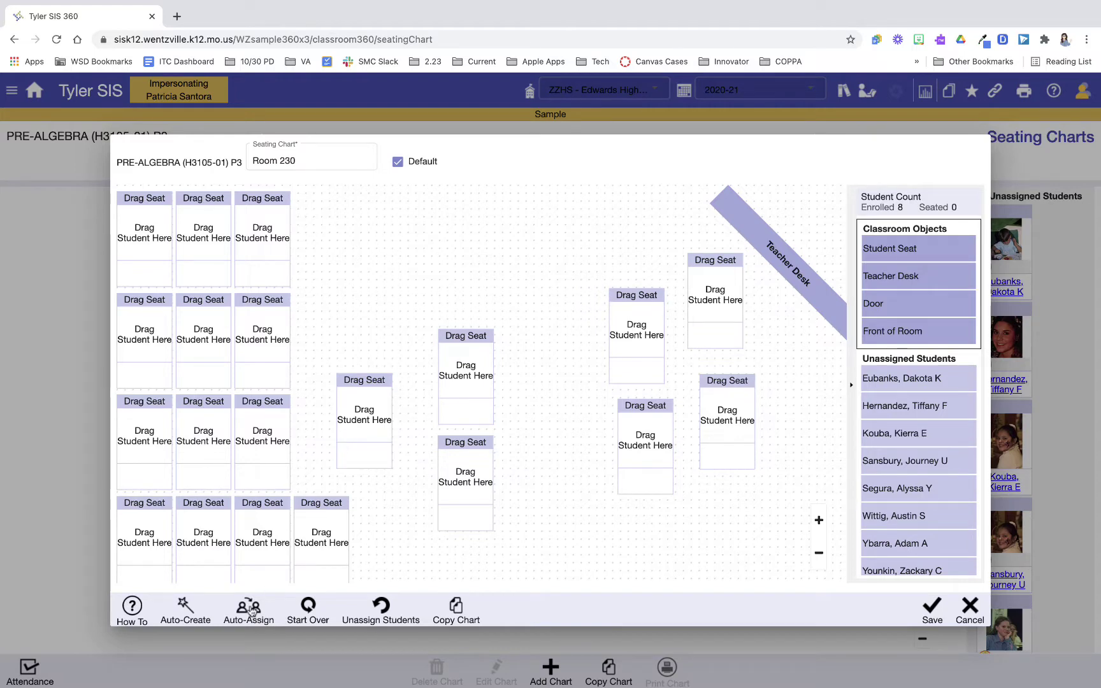
# - Auto-assign all eight students alphabetically, then drag a few into different seats
pyautogui.click(250, 608)
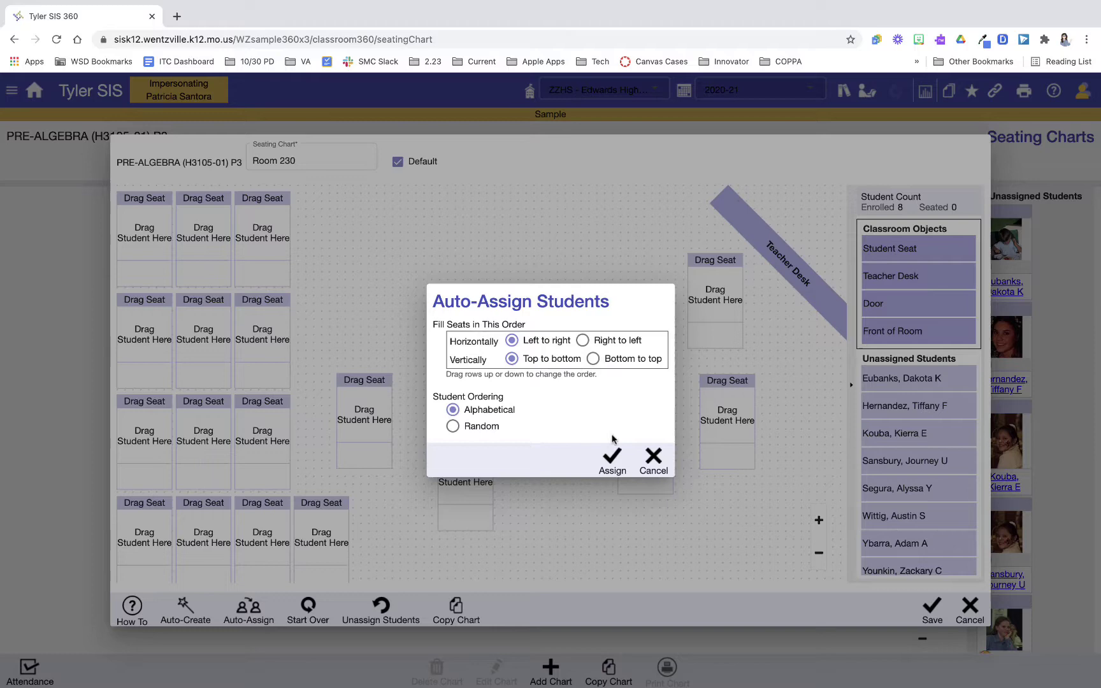
pyautogui.click(615, 463)
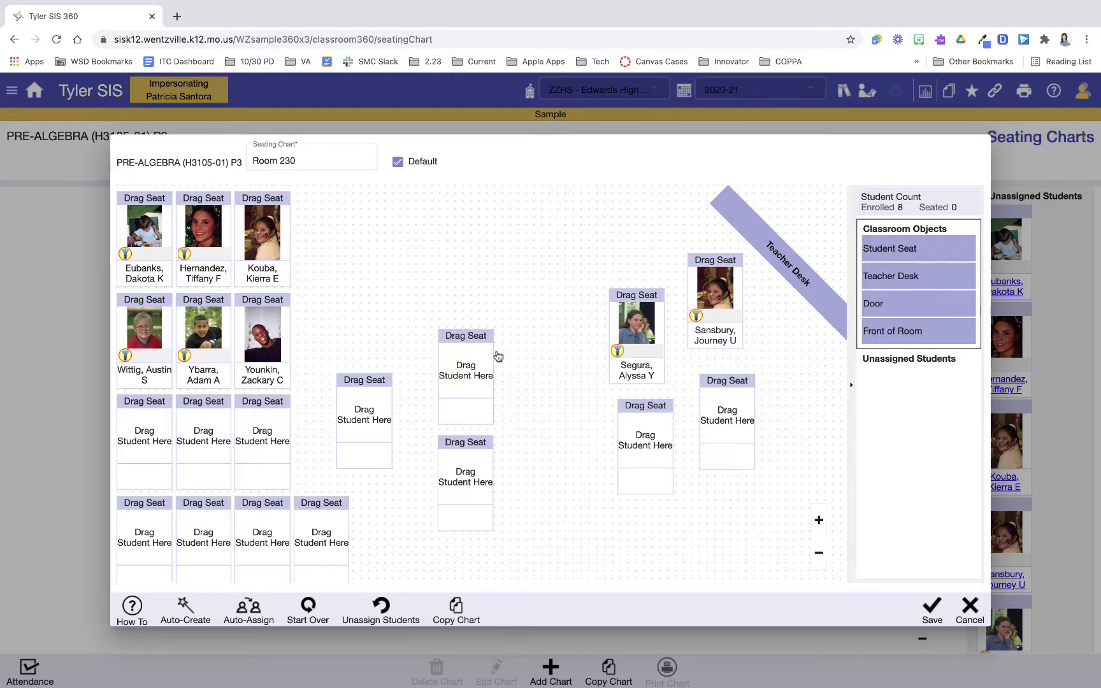
pyautogui.moveTo(269, 234); pyautogui.dragTo(469, 377)
pyautogui.moveTo(274, 337); pyautogui.dragTo(266, 244)
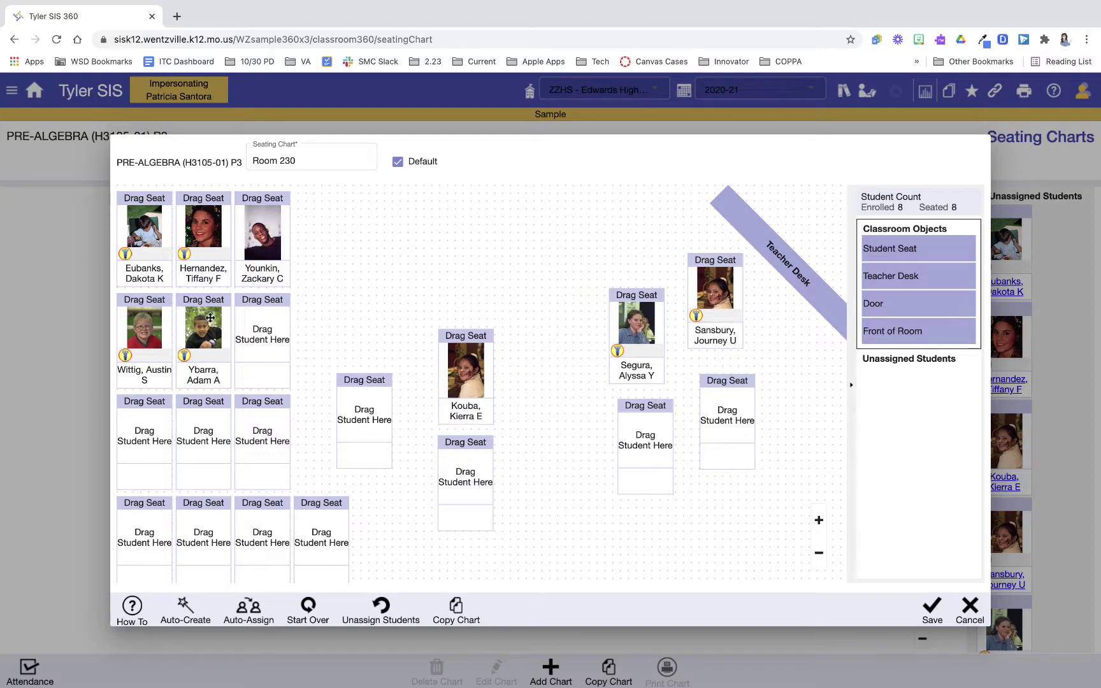
pyautogui.moveTo(211, 317); pyautogui.dragTo(258, 319)
pyautogui.scroll(-1, 489, 374)
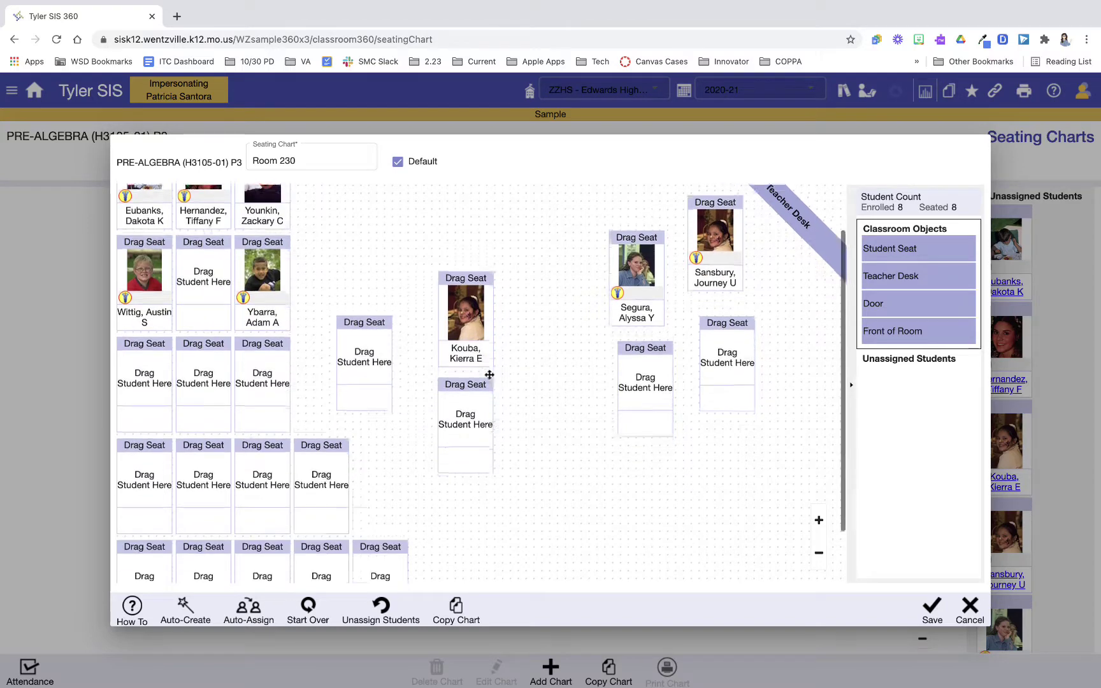
pyautogui.scroll(2, 489, 376)
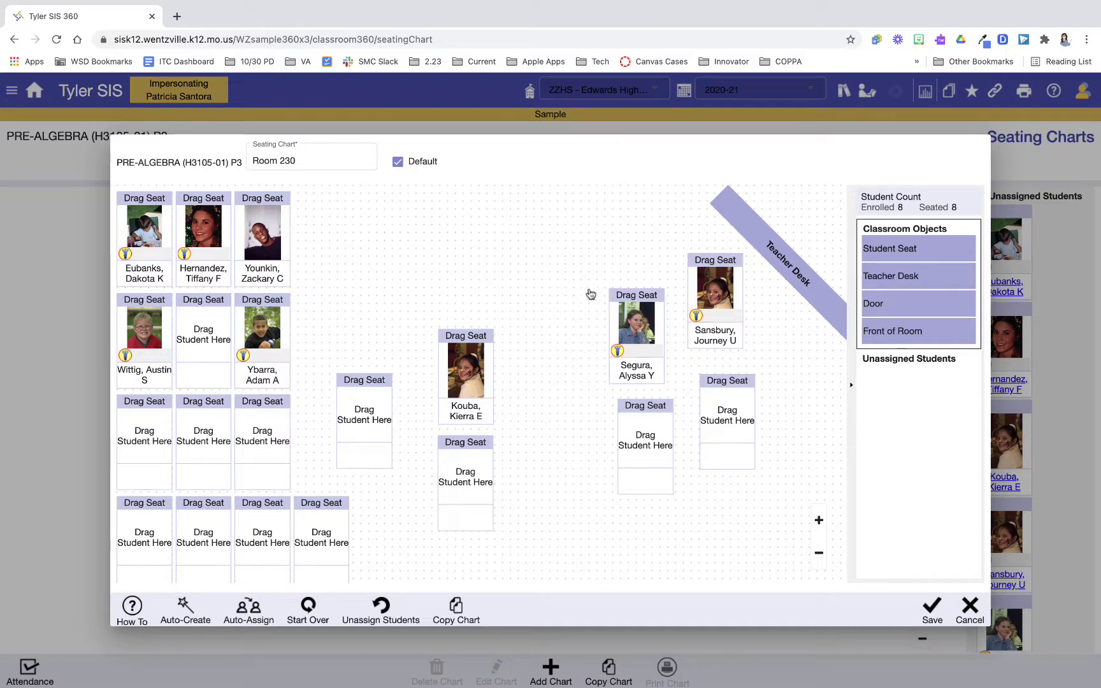
pyautogui.scroll(-2, 560, 389)
pyautogui.scroll(2, 562, 391)
pyautogui.scroll(-1, 466, 439)
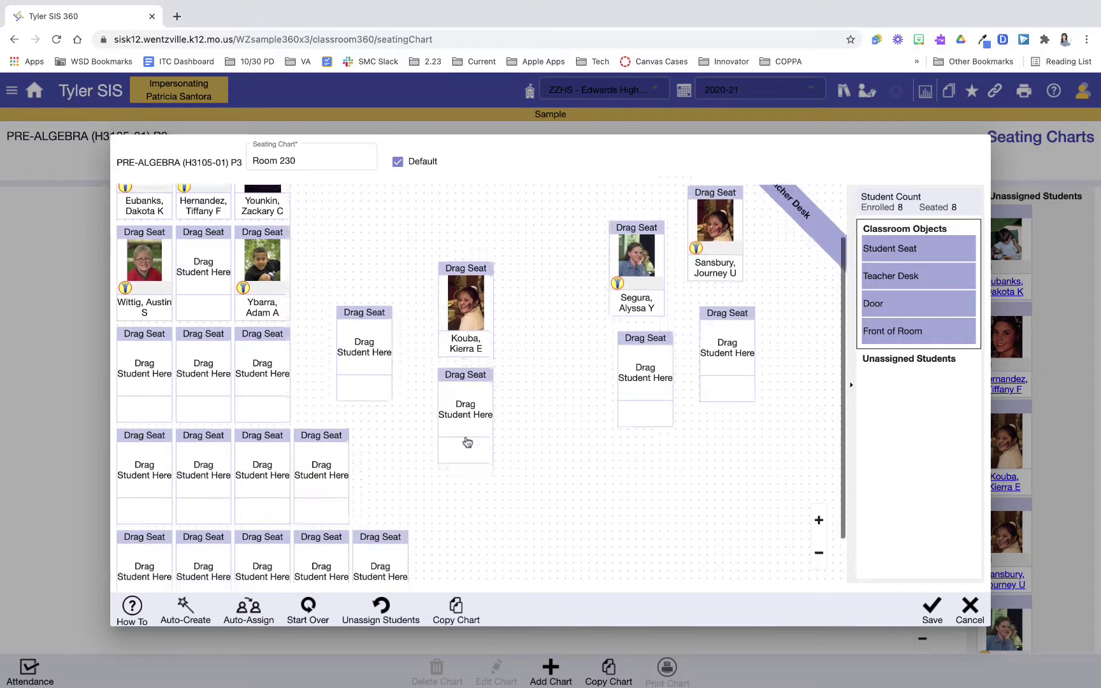
pyautogui.scroll(1, 467, 441)
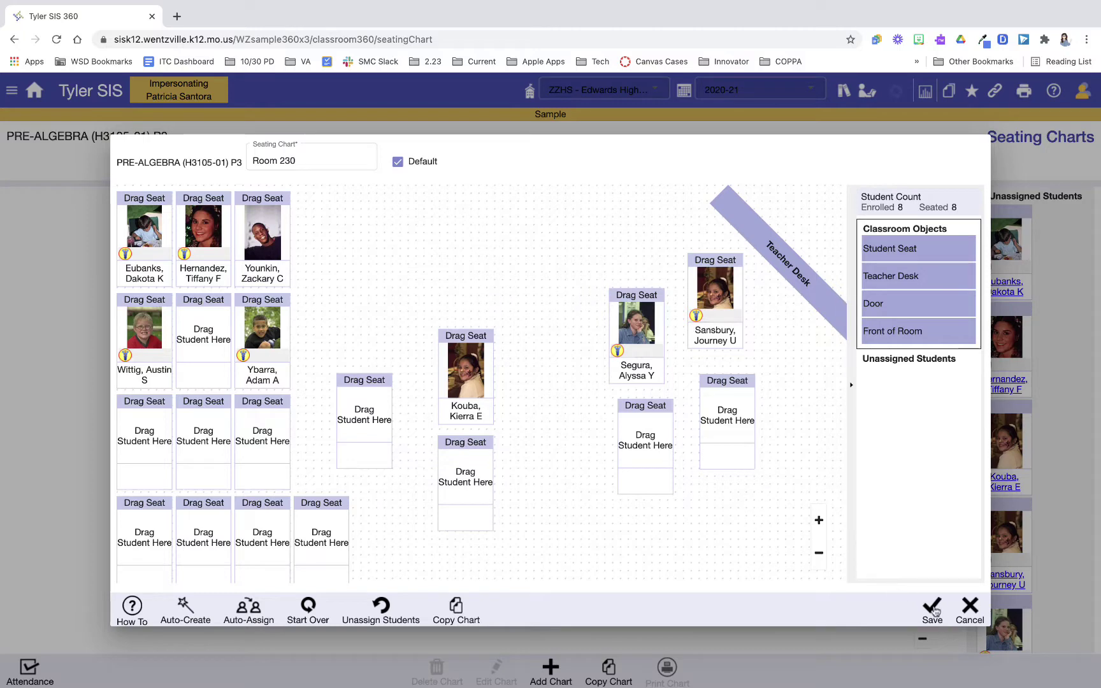
# - Save the Room 230 chart, confirm it stays selected for the period, and return Home
pyautogui.click(932, 608)
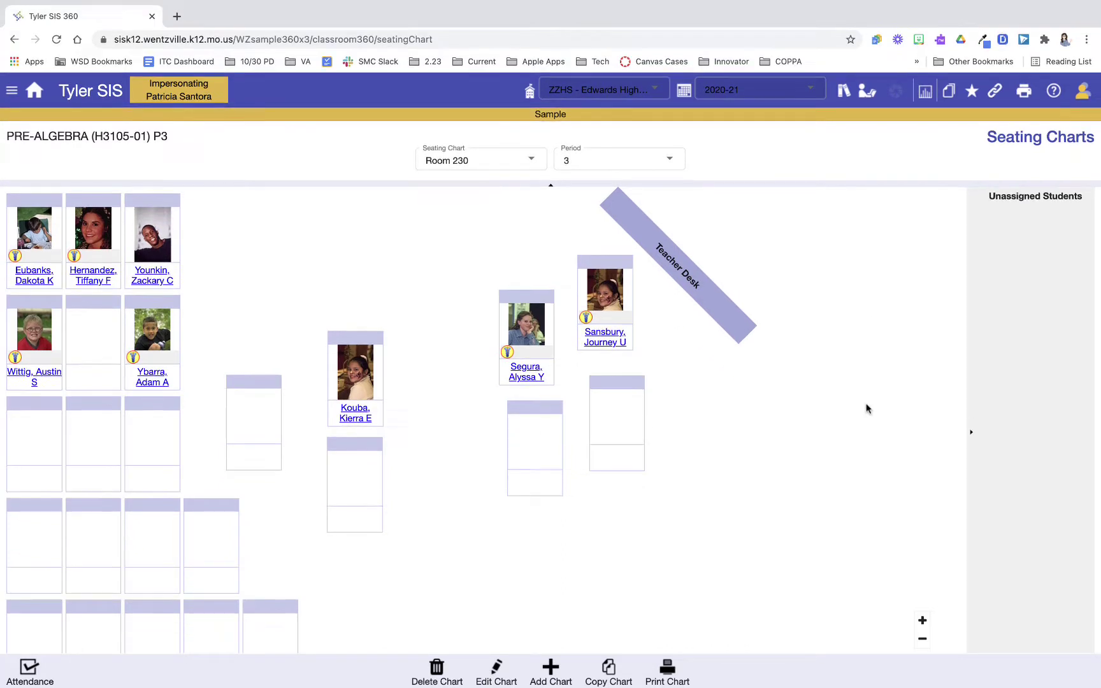
pyautogui.click(575, 167)
pyautogui.click(501, 165)
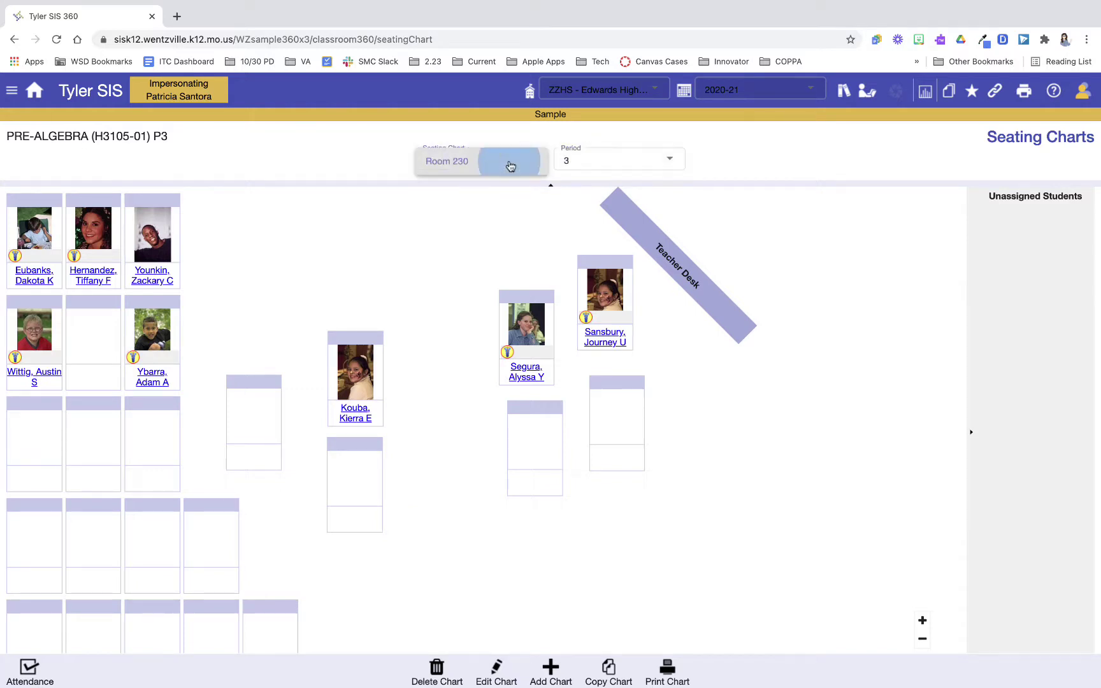
pyautogui.click(506, 162)
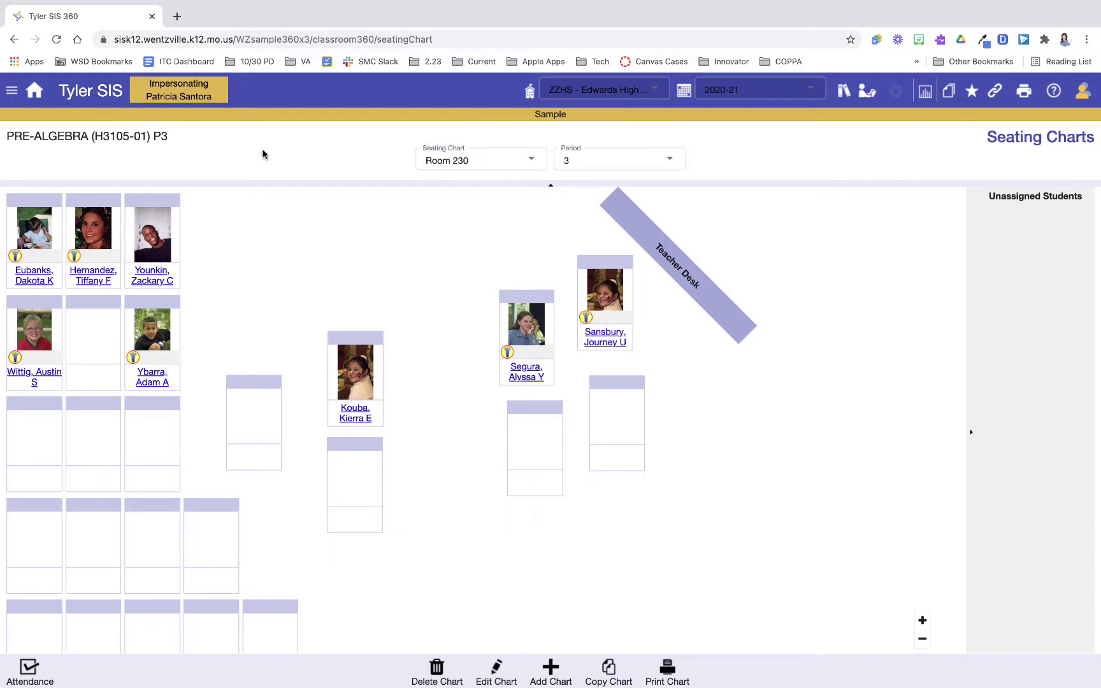
pyautogui.click(40, 97)
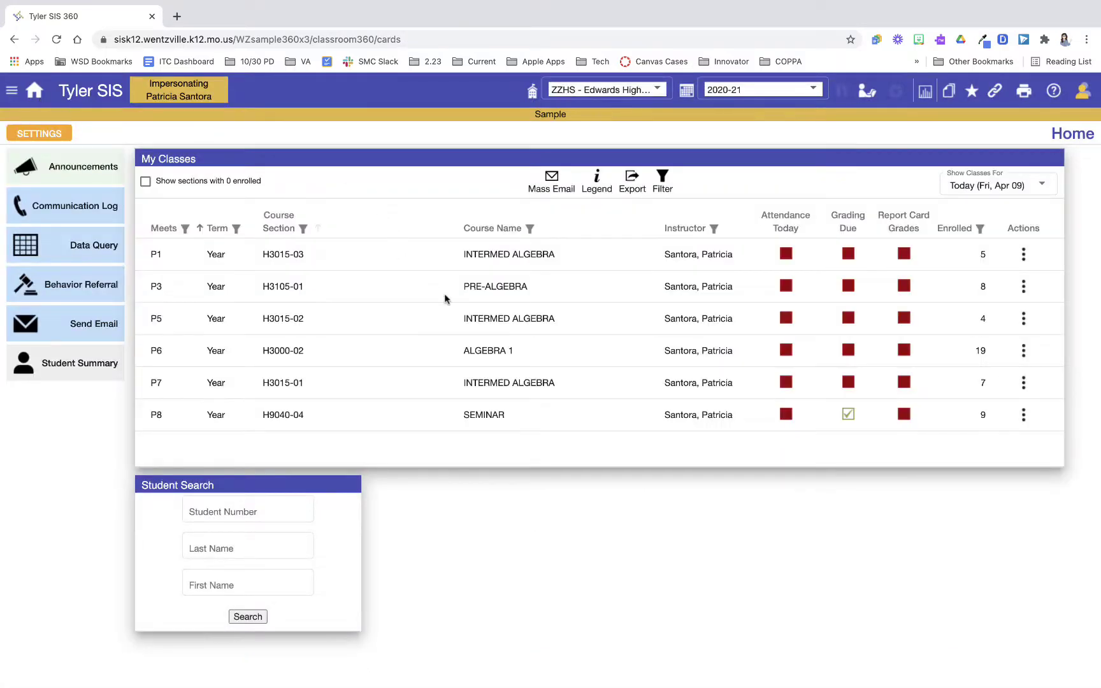
# - Go to Seating Charts through the INTERMED ALGEBRA P5 row's Actions menu
pyautogui.click(1021, 320)
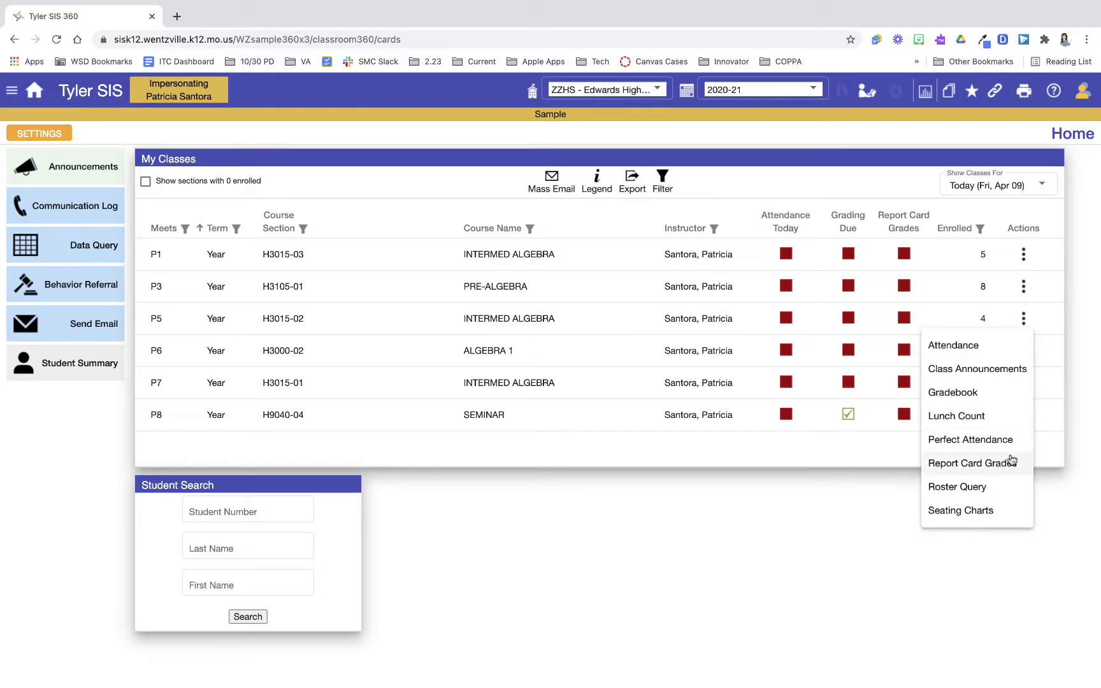
pyautogui.click(961, 509)
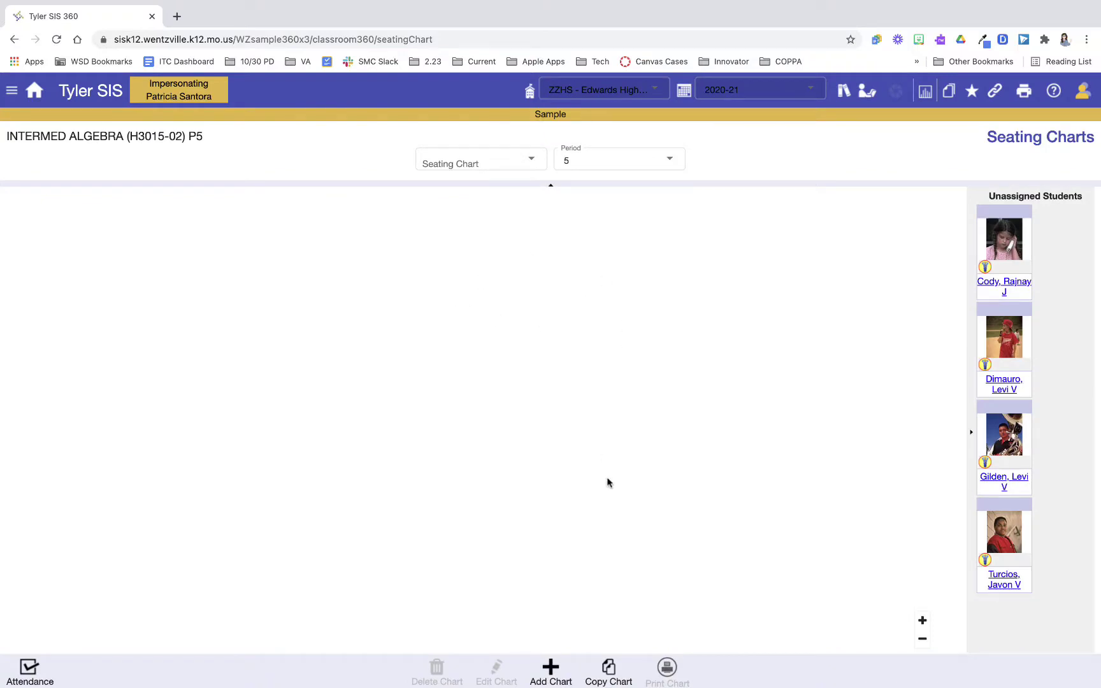
# - Copy Chart from PRE-ALGEBRA P3's Room 230 and start naming it 'Room 230 5 Hour'
pyautogui.click(608, 669)
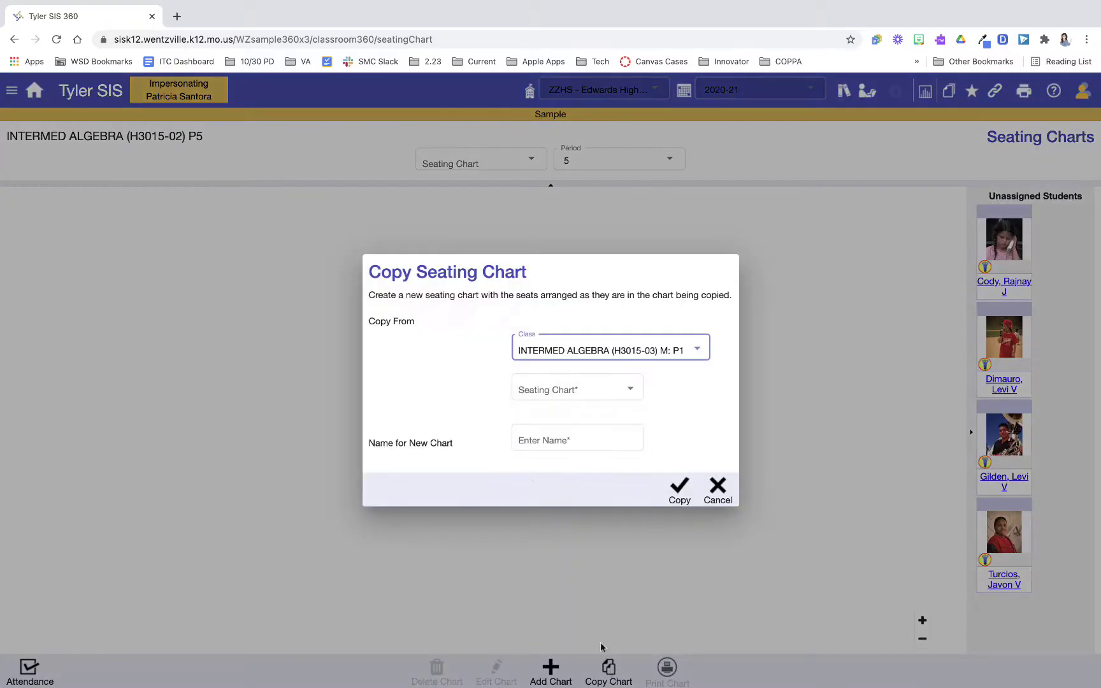
pyautogui.click(584, 356)
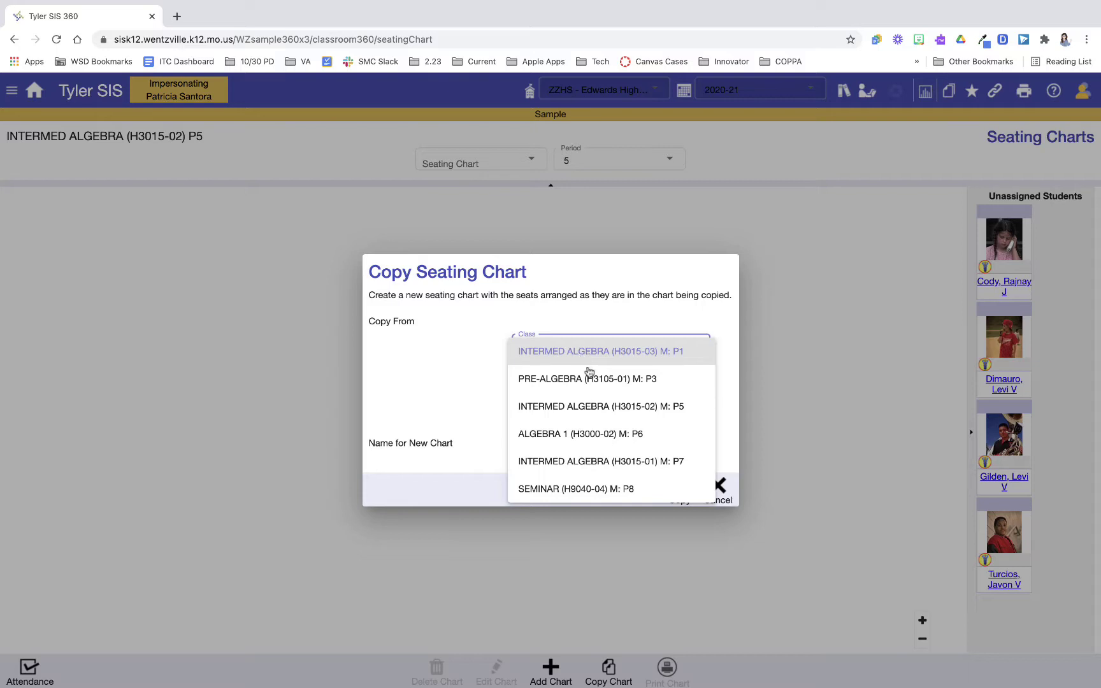
pyautogui.click(589, 378)
pyautogui.click(592, 390)
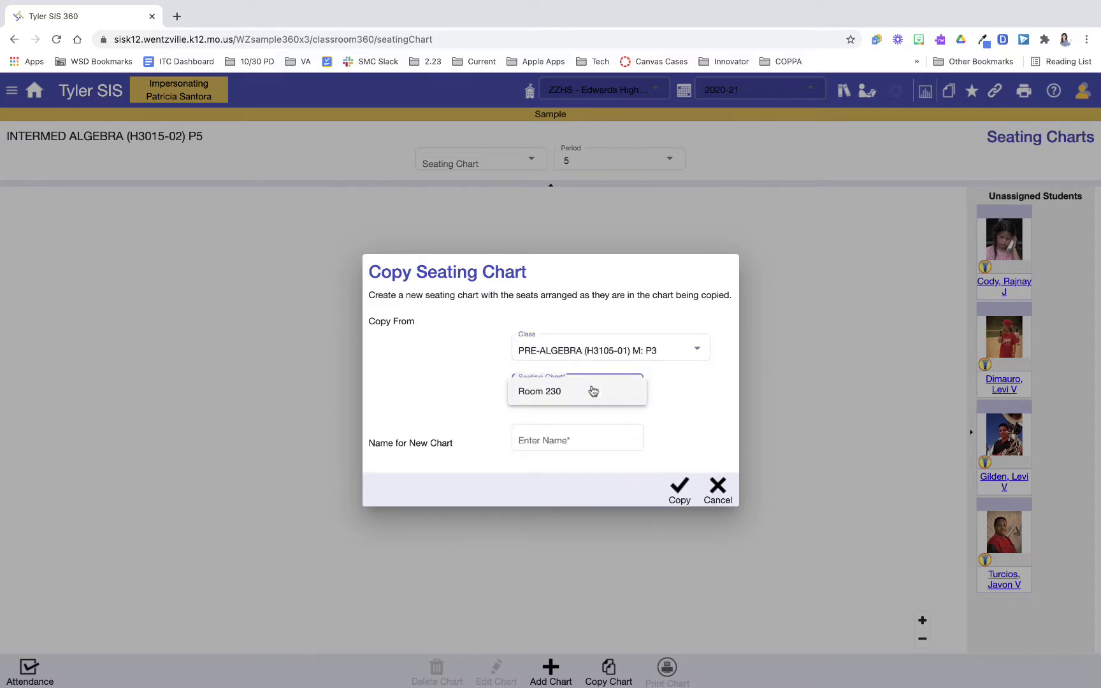
pyautogui.click(537, 396)
pyautogui.click(551, 438)
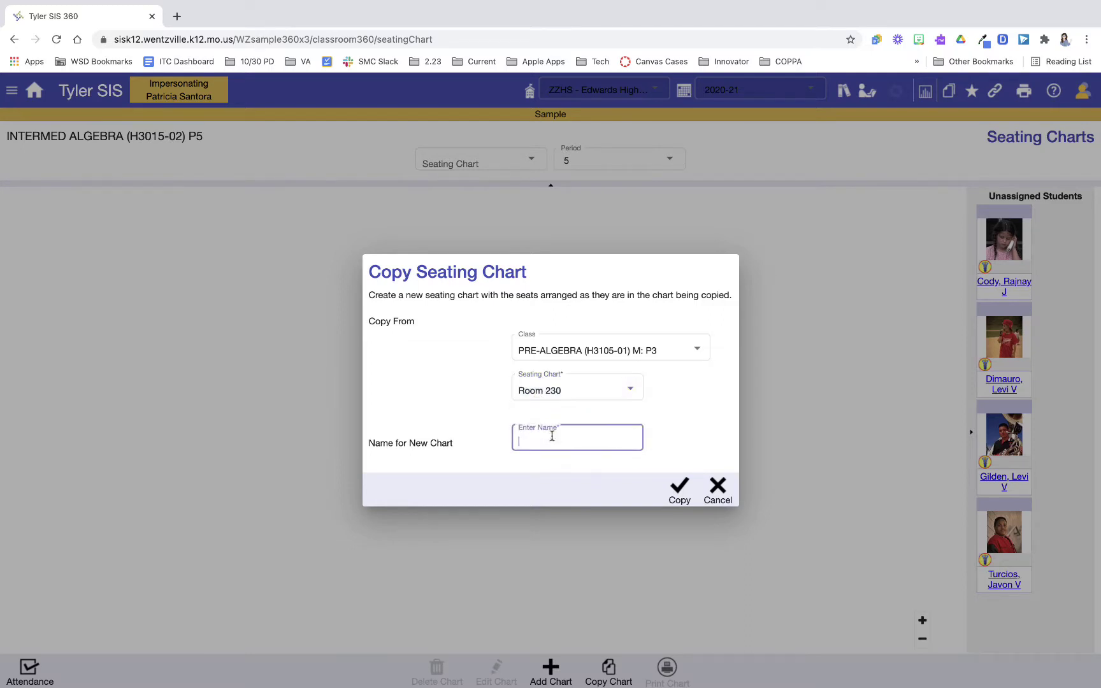
pyautogui.write('Room 230 5 Hour')
# - Create the copied chart and drag all four unassigned P5 students onto seats
pyautogui.click(679, 489)
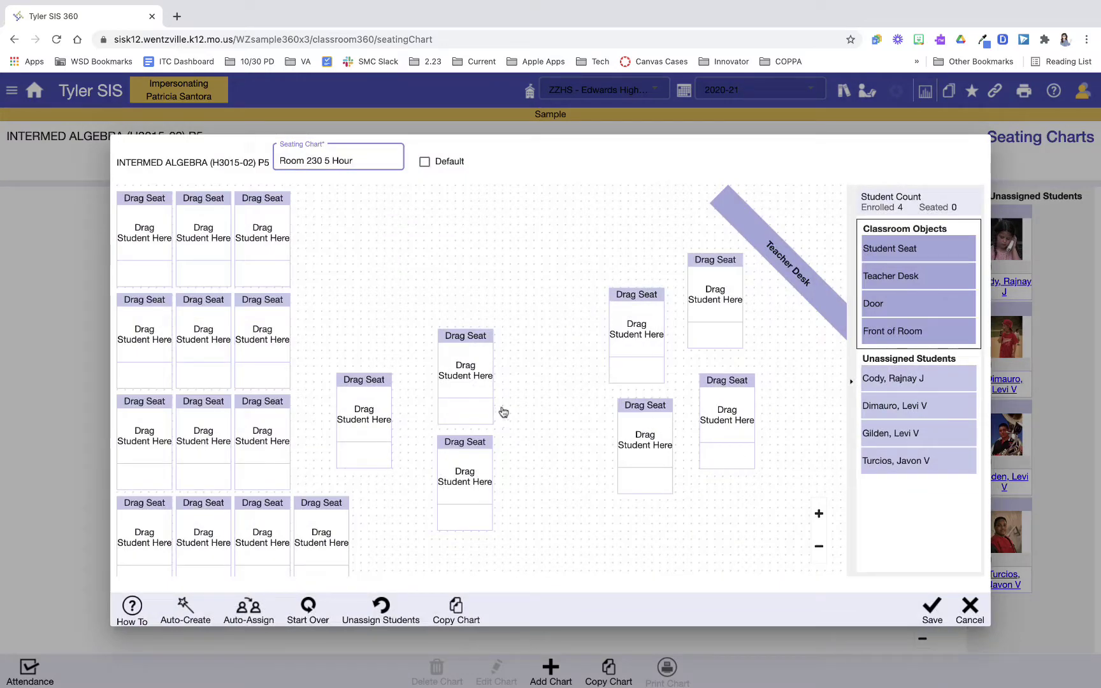
pyautogui.moveTo(938, 375); pyautogui.dragTo(715, 296)
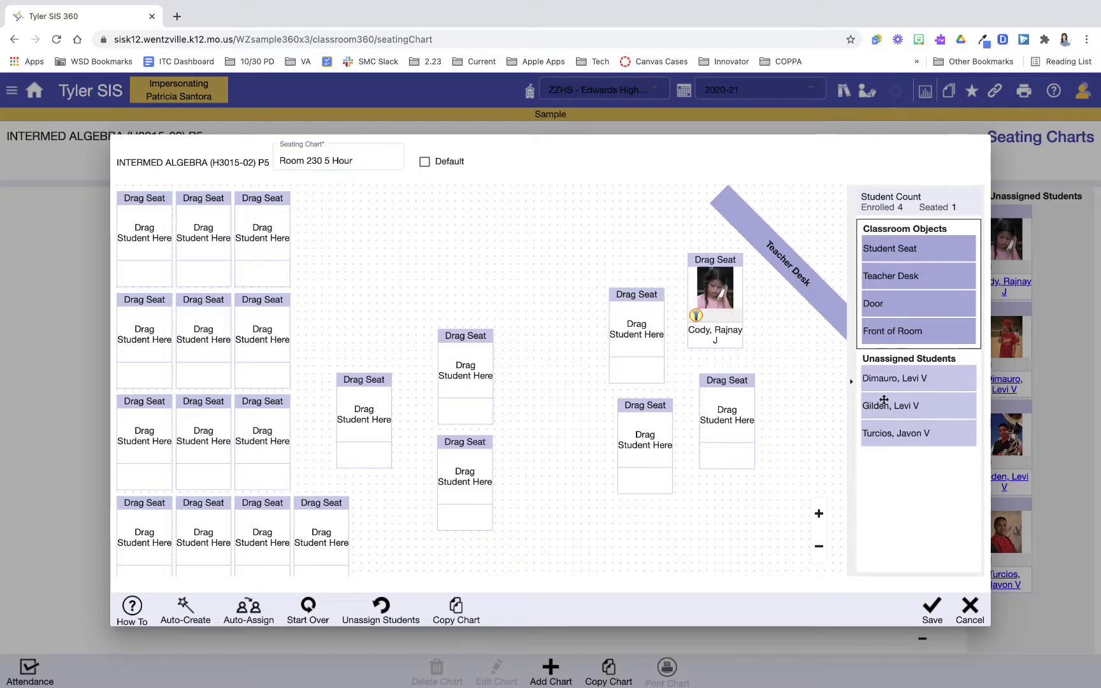
pyautogui.moveTo(902, 405); pyautogui.dragTo(638, 332)
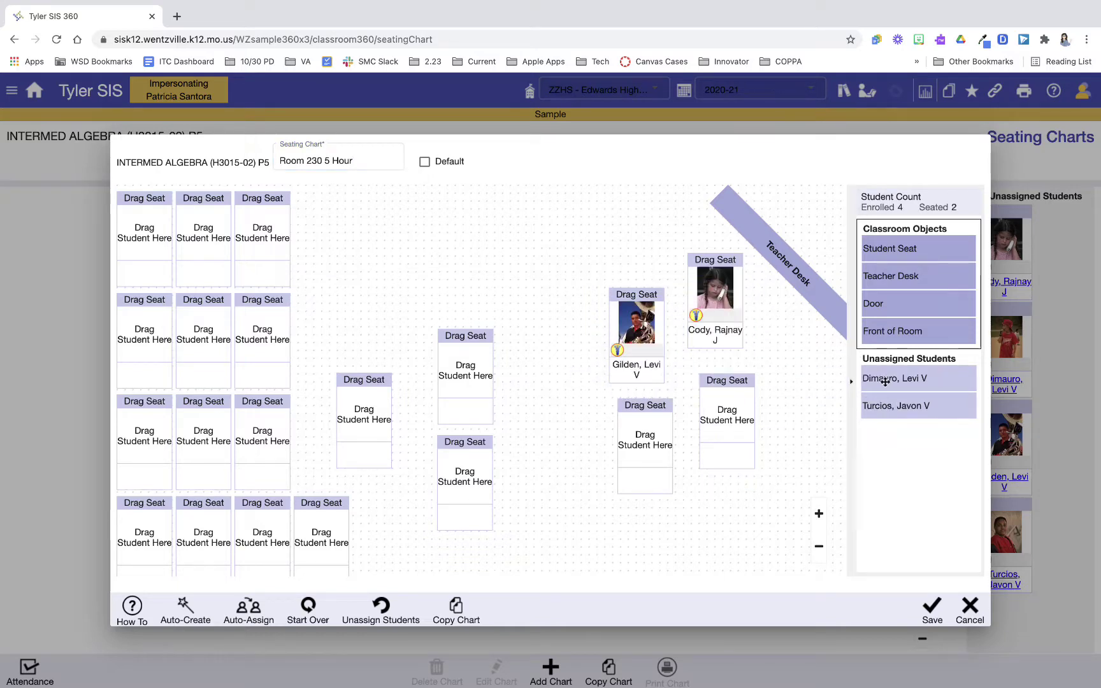
pyautogui.moveTo(905, 379); pyautogui.dragTo(643, 439)
pyautogui.moveTo(880, 386); pyautogui.dragTo(727, 417)
# - Save Room 230 5 Hour and confirm it is shown for period 5
pyautogui.click(932, 607)
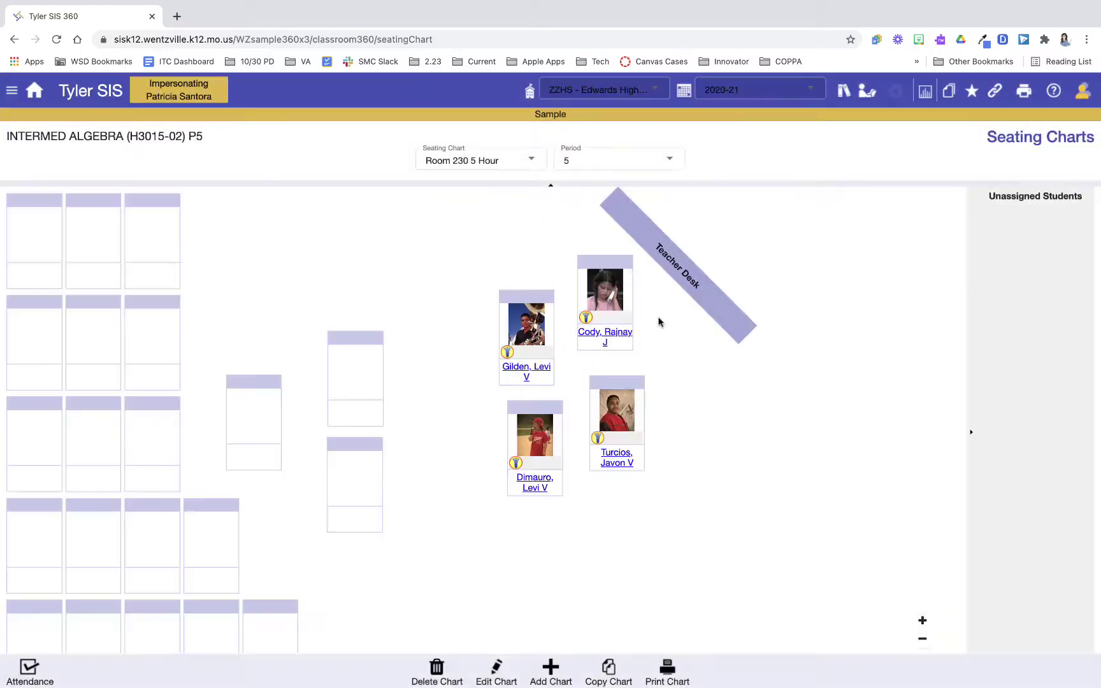
pyautogui.click(600, 158)
pyautogui.click(600, 158)
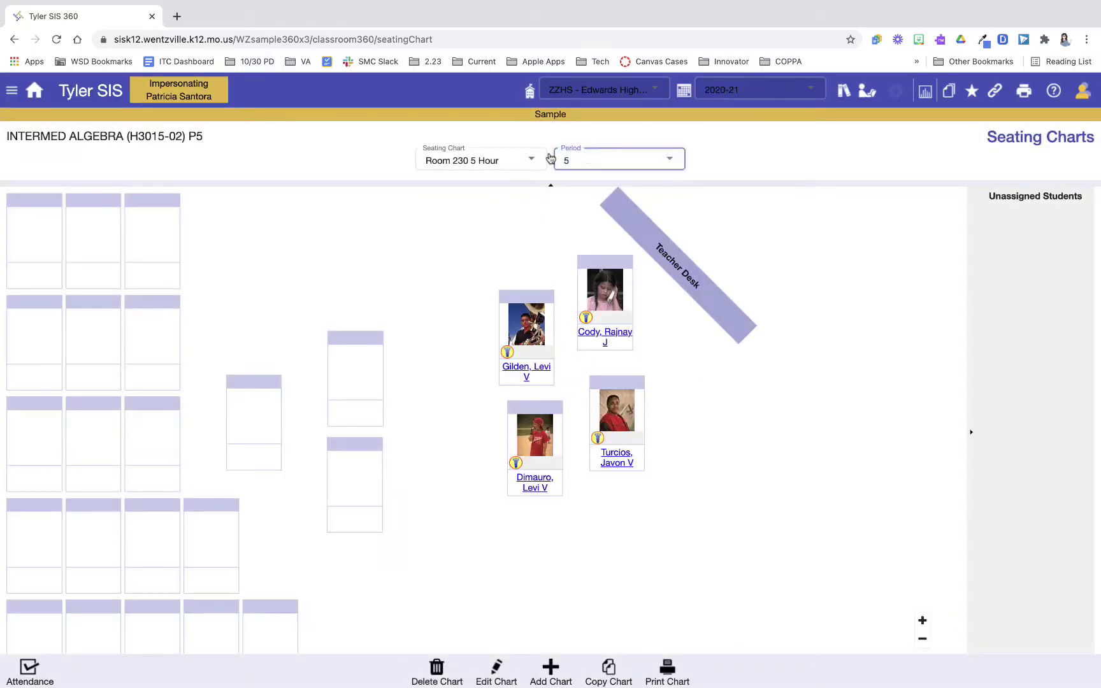
pyautogui.click(535, 159)
pyautogui.click(537, 133)
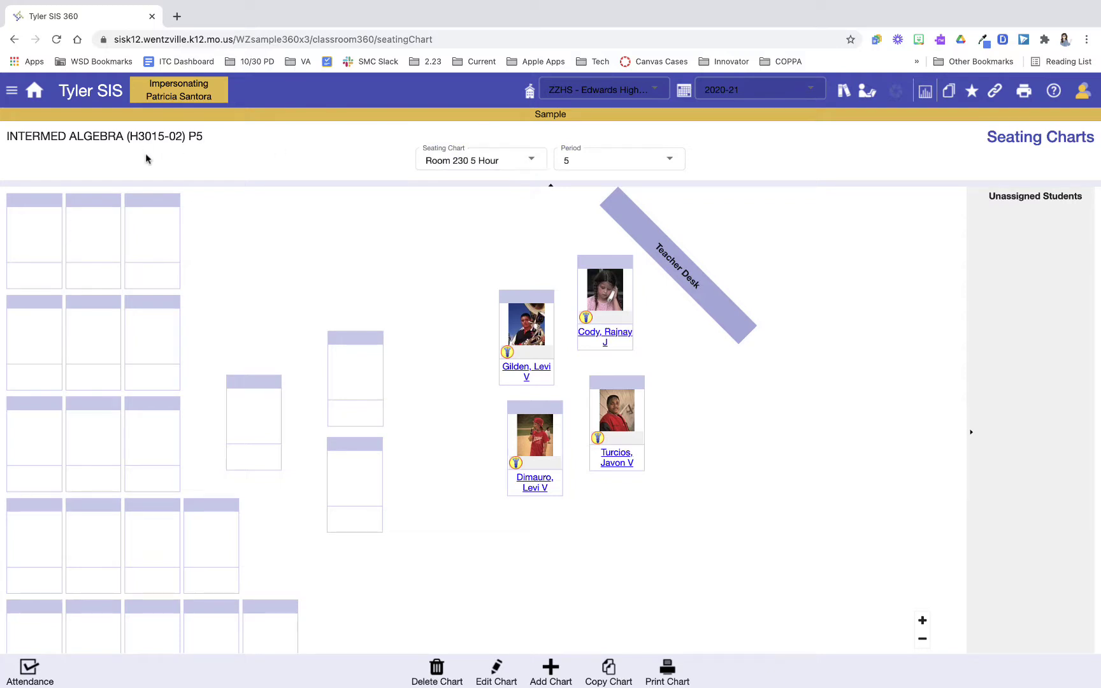
# - Return Home and open the 04/09/21 attendance page for Pre-Algebra P3
pyautogui.click(37, 93)
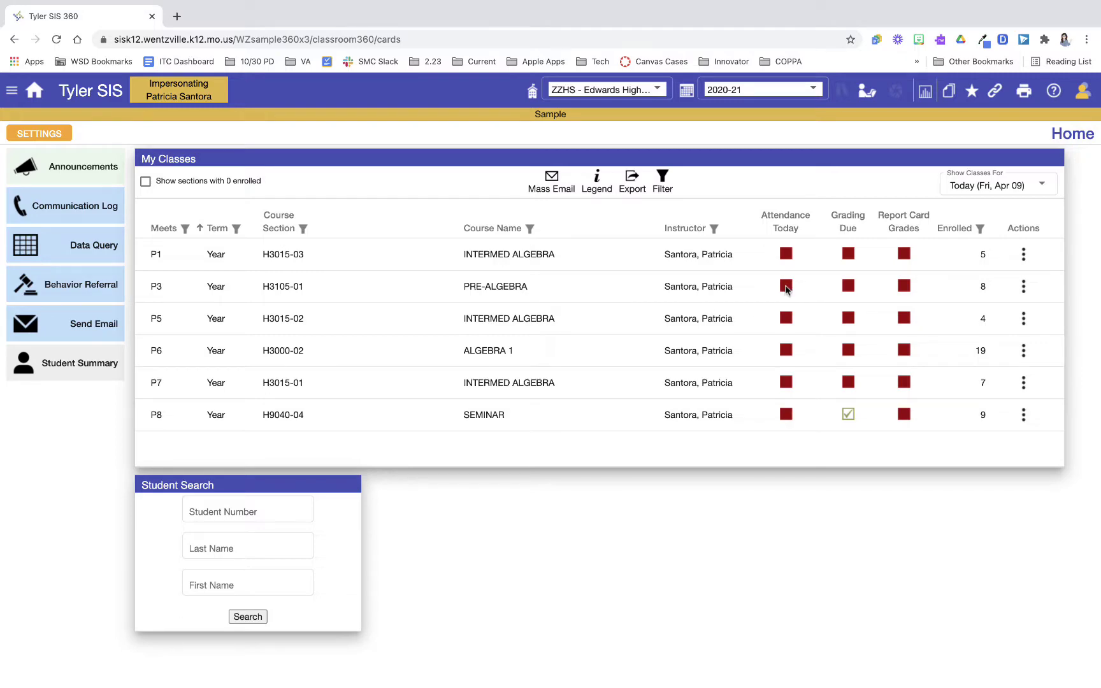
pyautogui.click(785, 286)
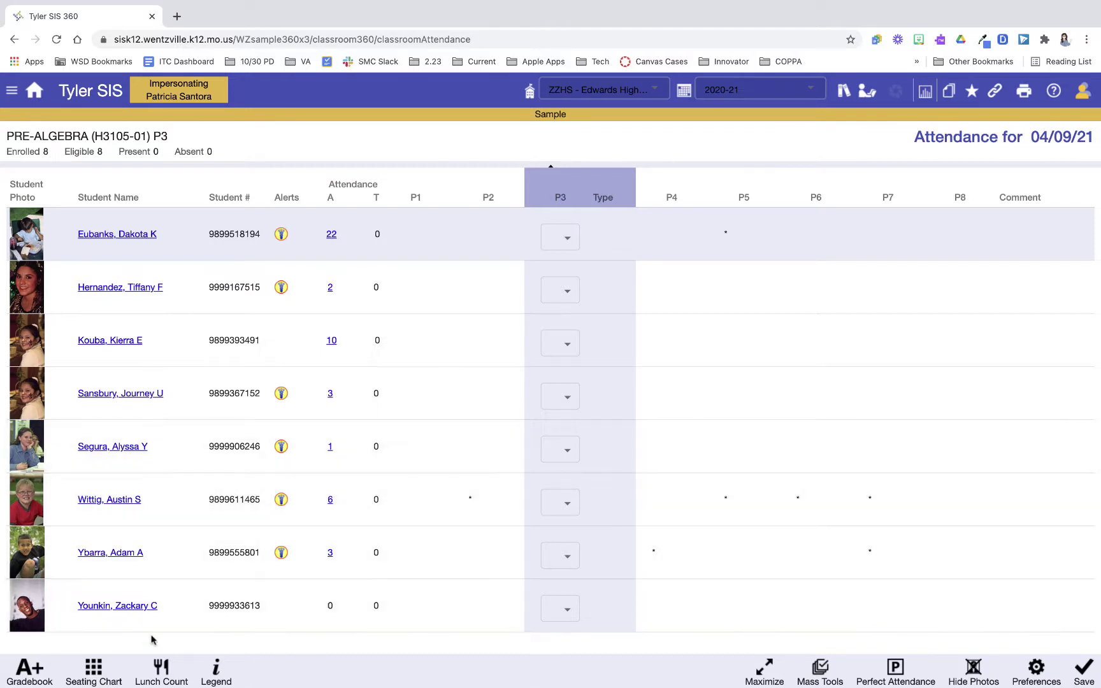
# - On the Room 230 seating chart, mark one student absent and another tardy
pyautogui.click(93, 672)
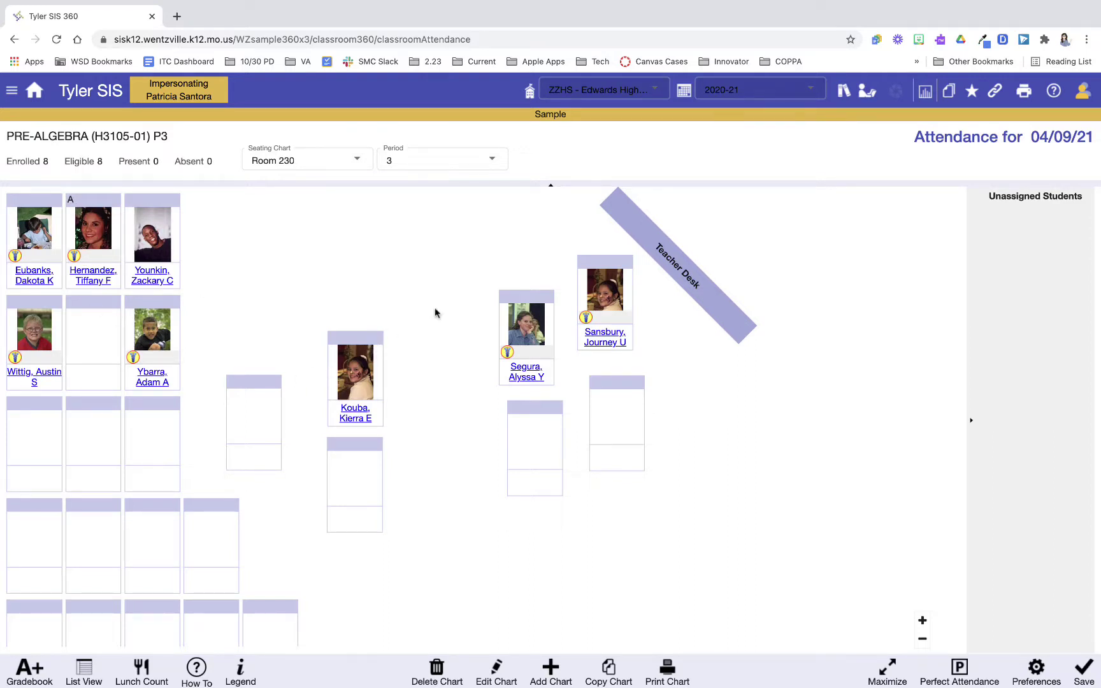
pyautogui.click(524, 297)
pyautogui.click(590, 261)
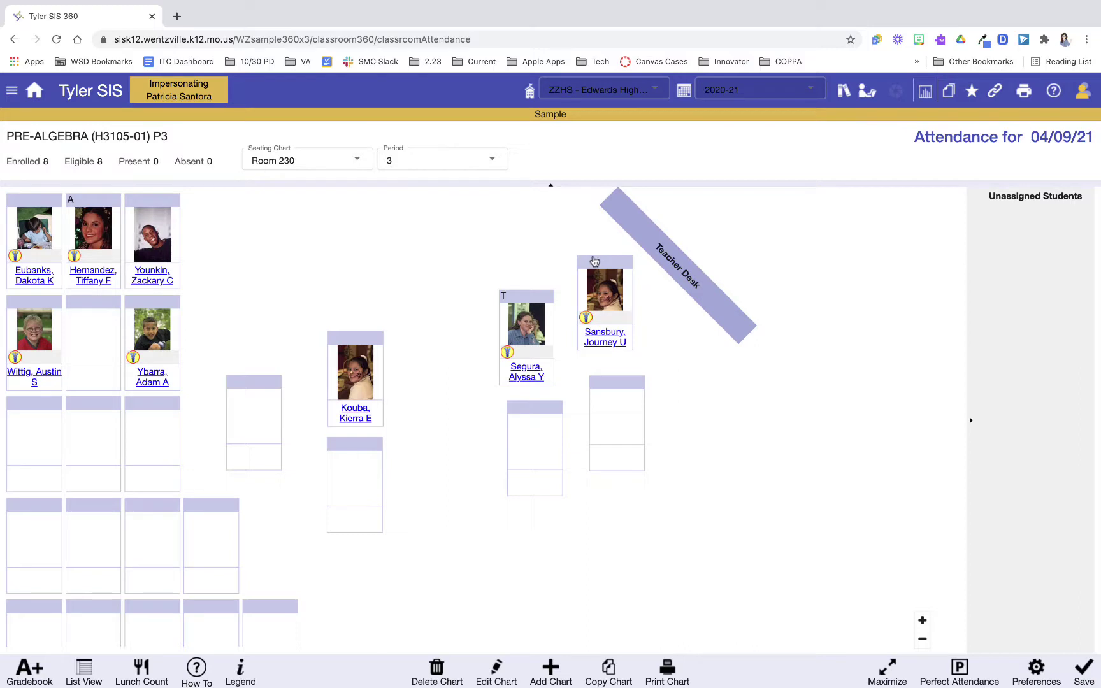
pyautogui.click(625, 263)
# - Save the Pre-Algebra P3 attendance for 04/09/21, then review the submitted marks
pyautogui.click(1083, 670)
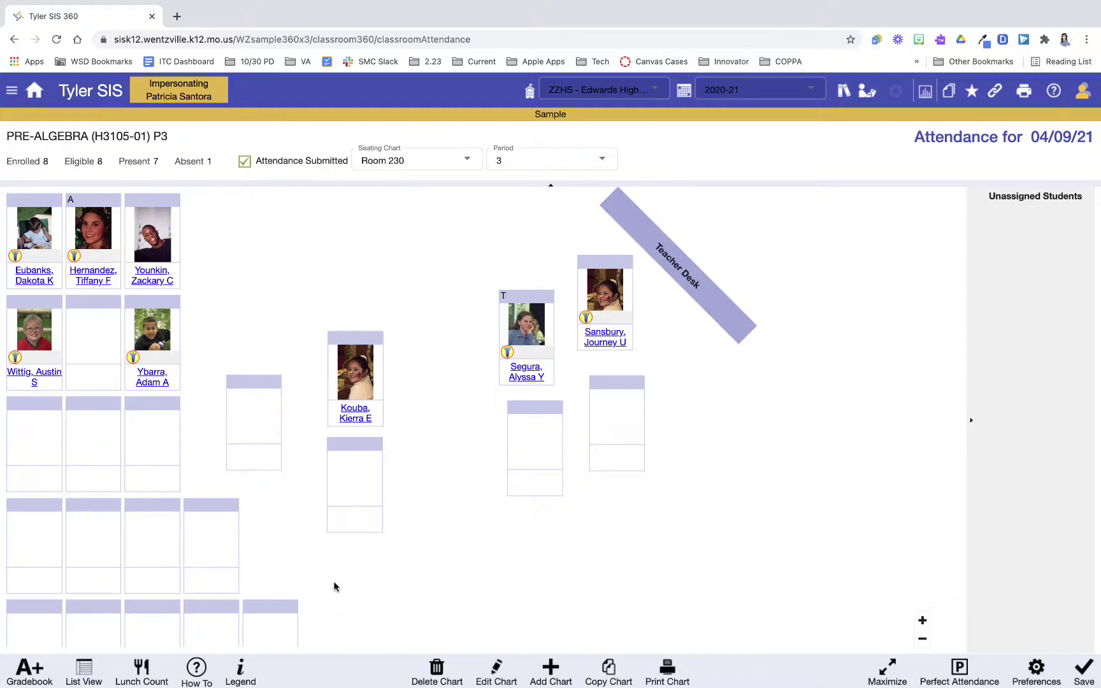
pyautogui.scroll(-2, 346, 605)
pyautogui.scroll(2, 346, 605)
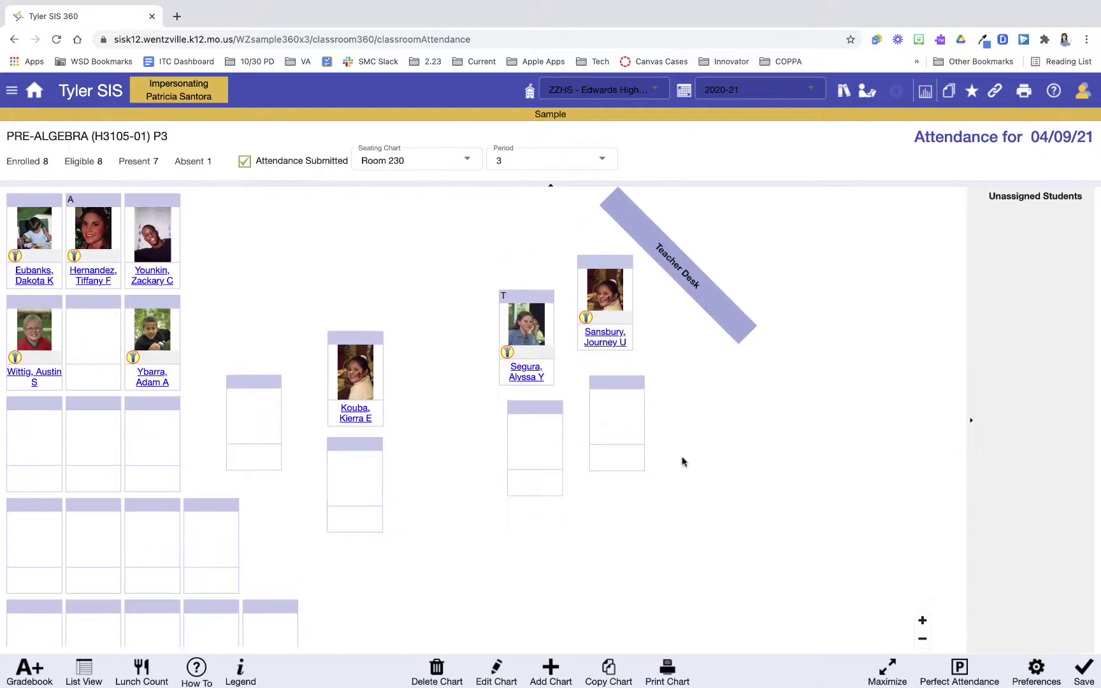